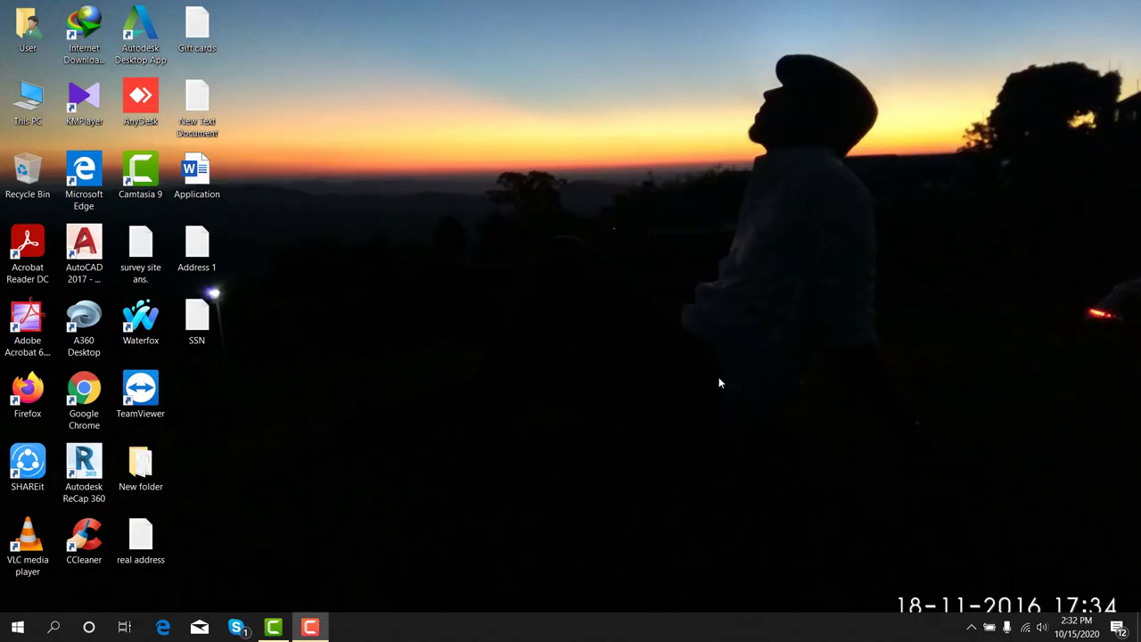
double_click(84, 393)
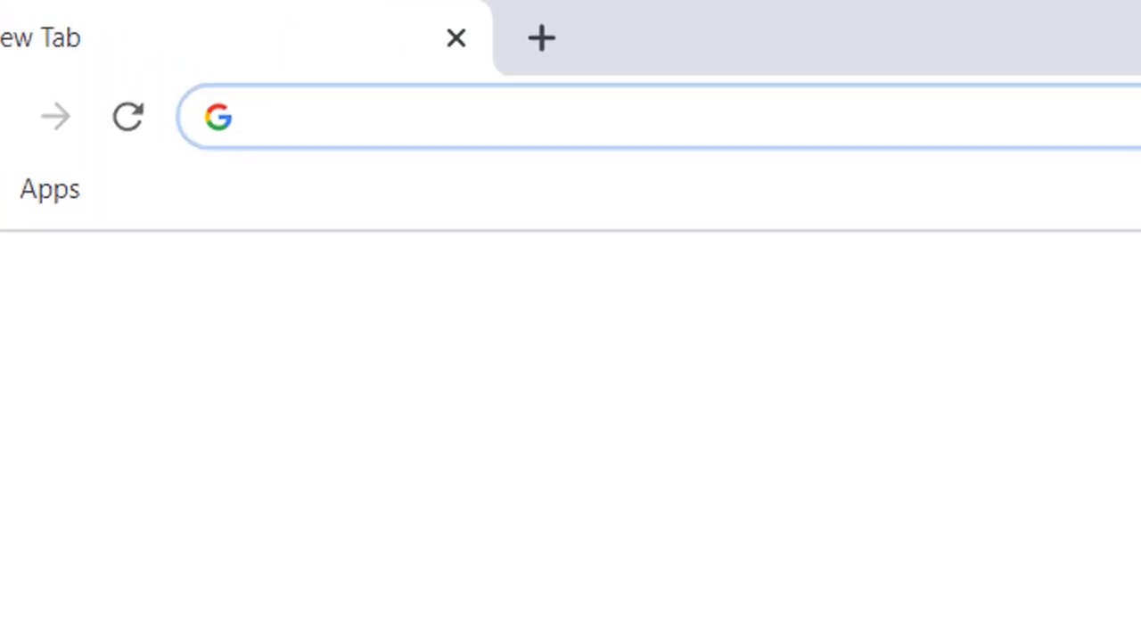
type("text")
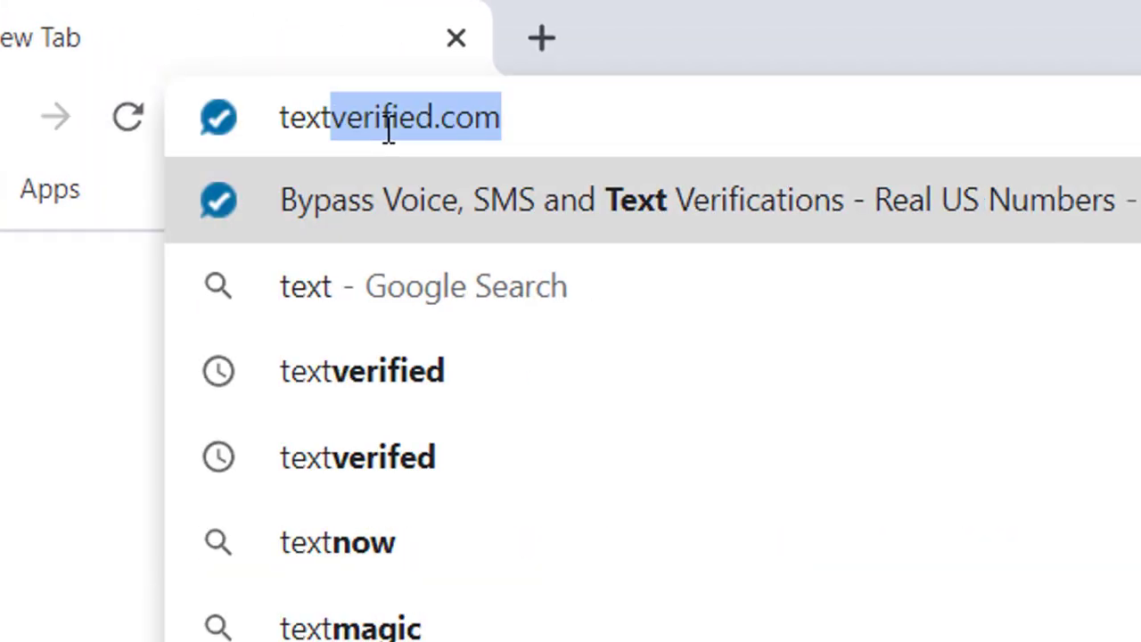
type("verified")
key("BackSpace")
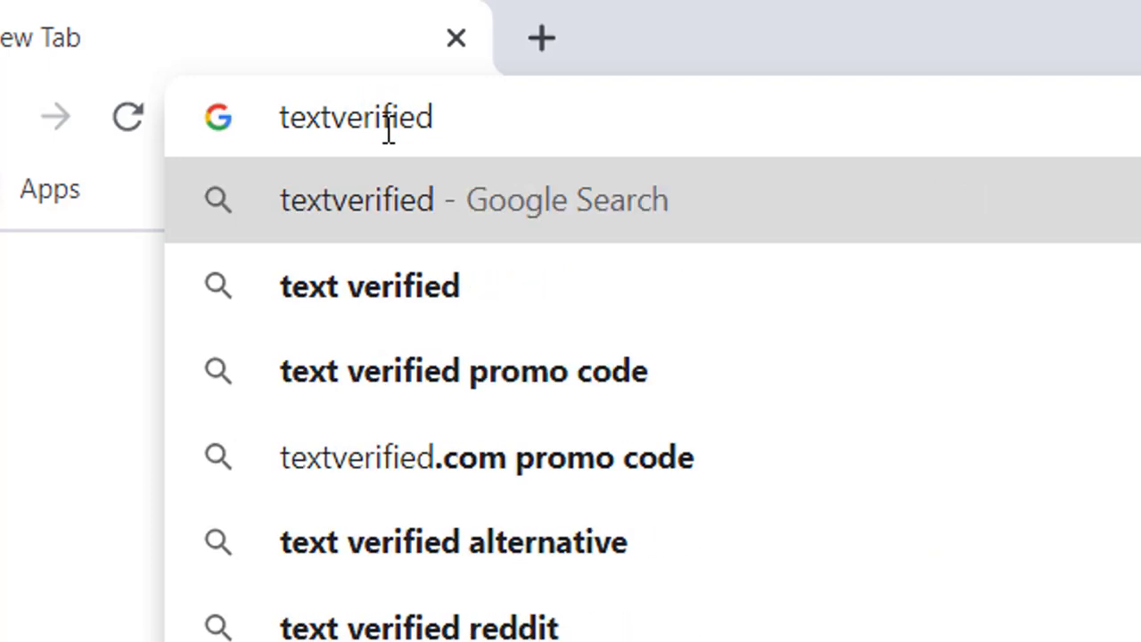
key("Return")
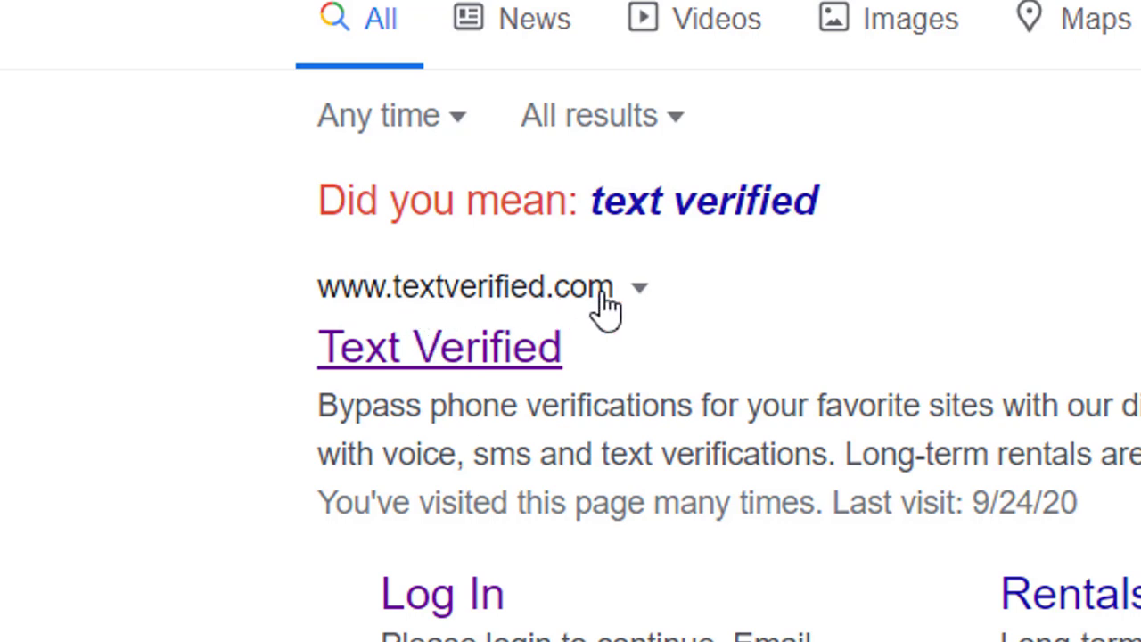
left_click(526, 299)
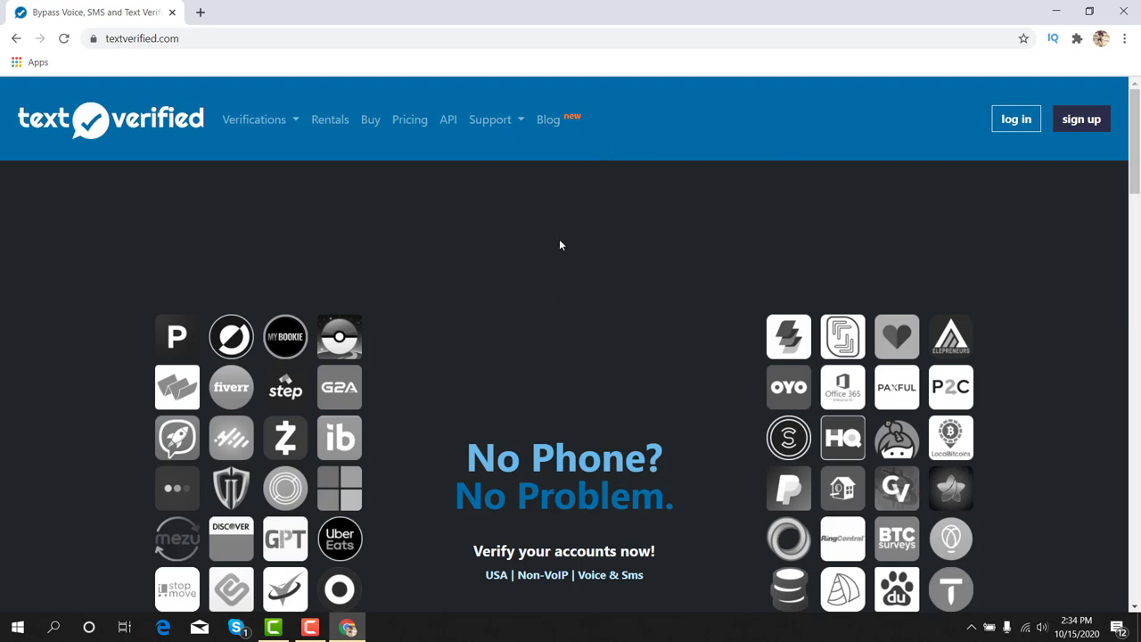
Step: Open the sign-up page and examine the registration fields from first name to password confirmation, plus the terms acceptance
left_click(1082, 123)
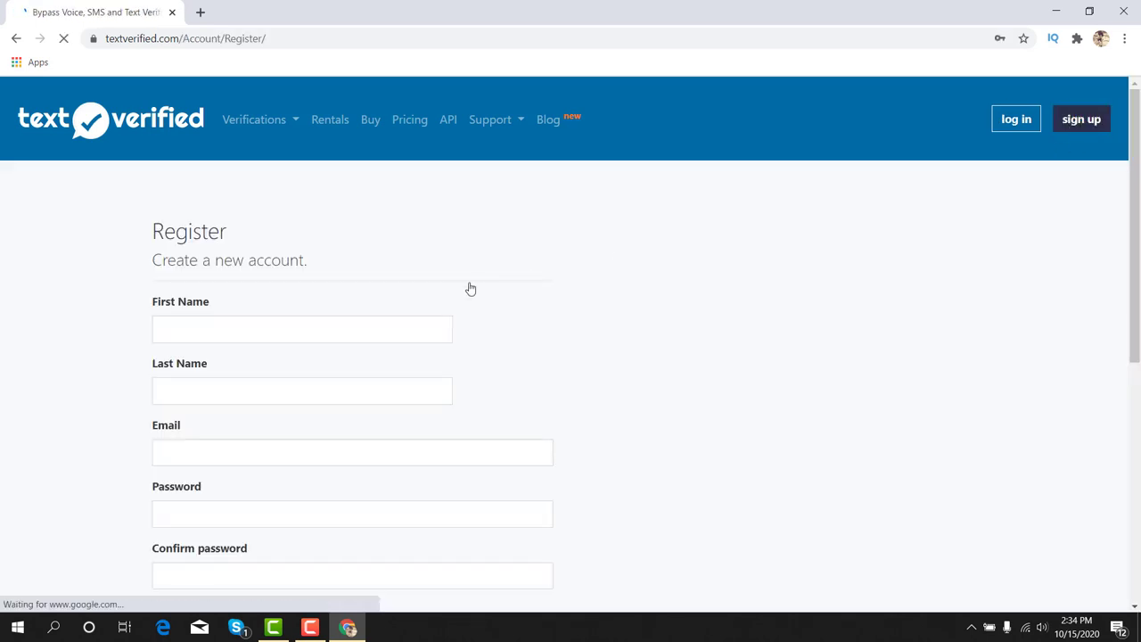
scroll(469, 290, "down", 2)
scroll(469, 290, "up", 1)
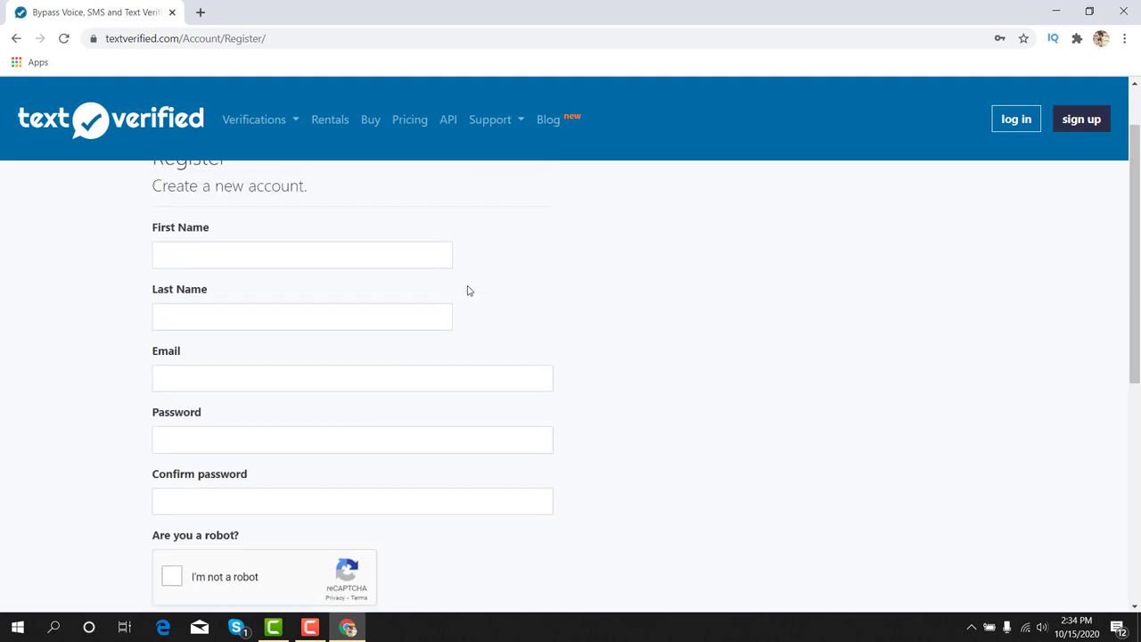
left_click_drag(151, 229, 205, 230)
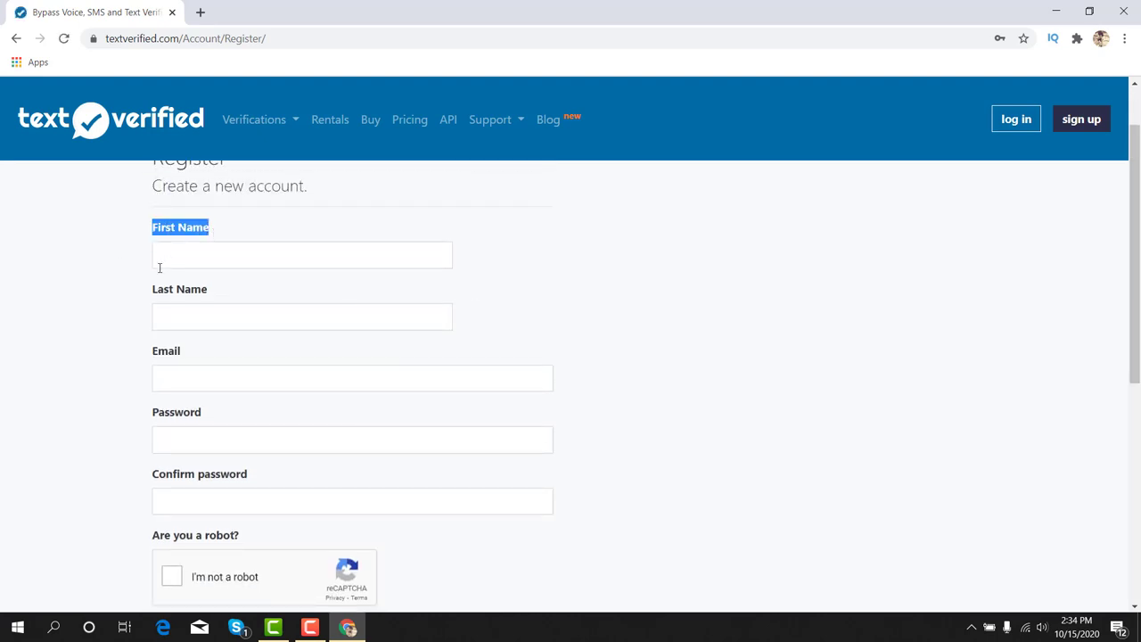
left_click_drag(146, 296, 213, 297)
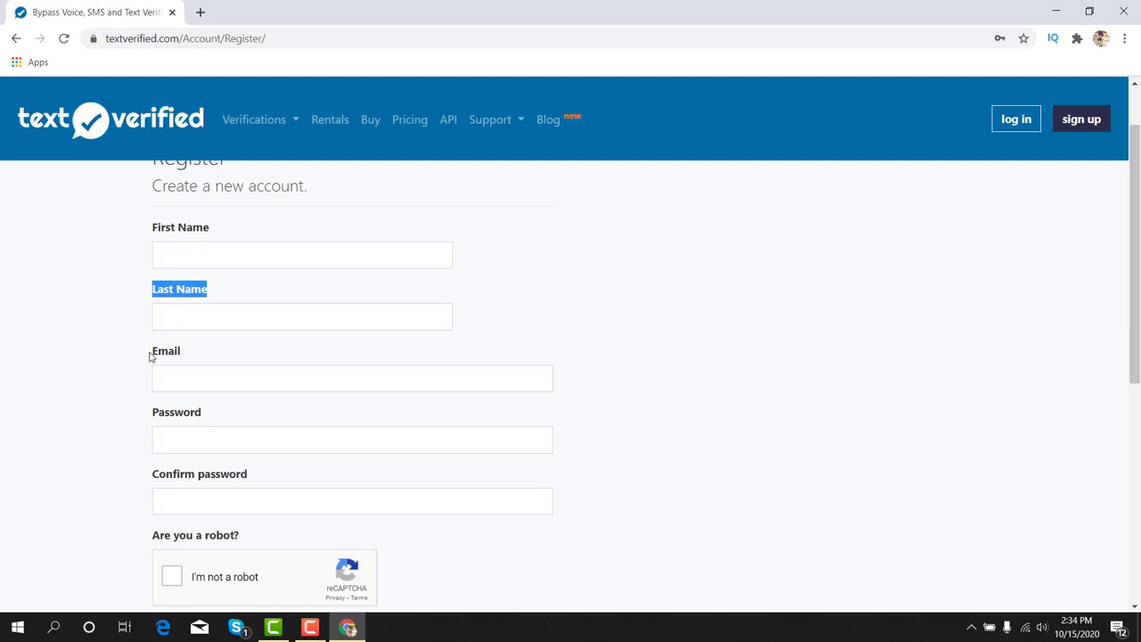
left_click_drag(150, 353, 181, 359)
left_click_drag(150, 416, 203, 419)
left_click(152, 477)
left_click_drag(149, 477, 254, 479)
scroll(206, 477, "down", 3)
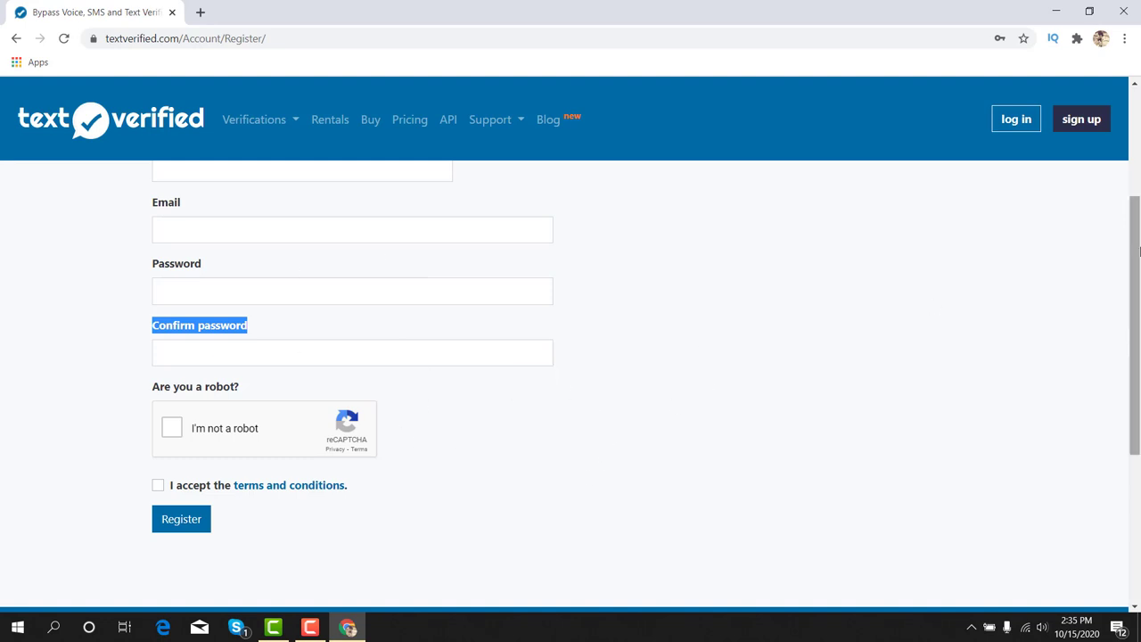
Step: Log in to the existing account with the prefilled credentials, completing the "I'm not a robot" check
left_click(1022, 125)
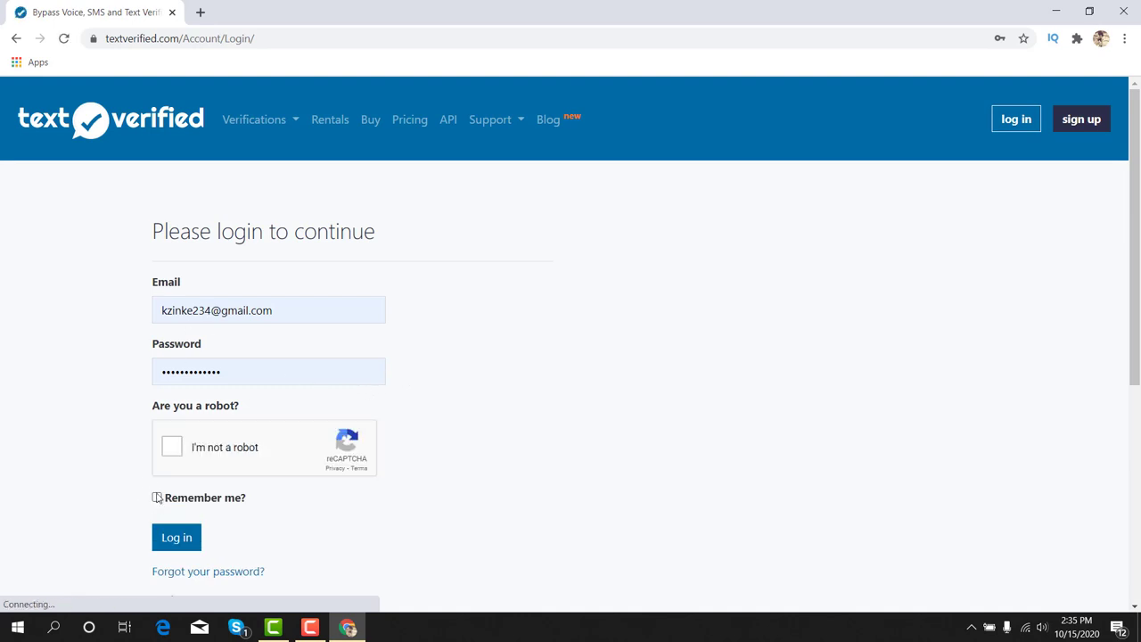
left_click(176, 451)
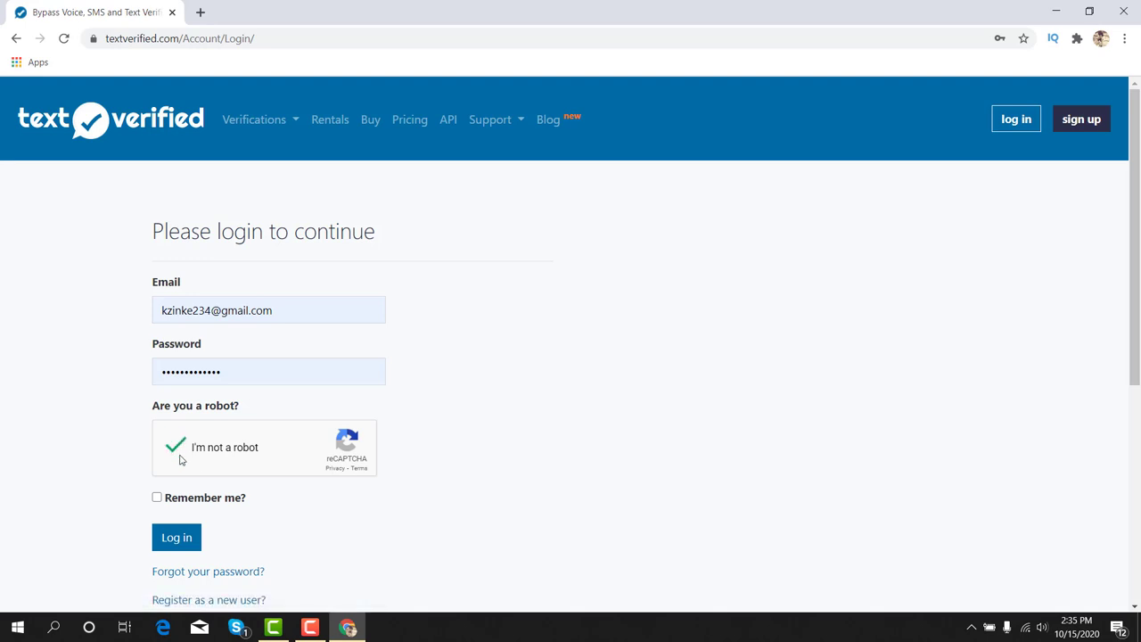
scroll(178, 456, "down", 1)
left_click(181, 464)
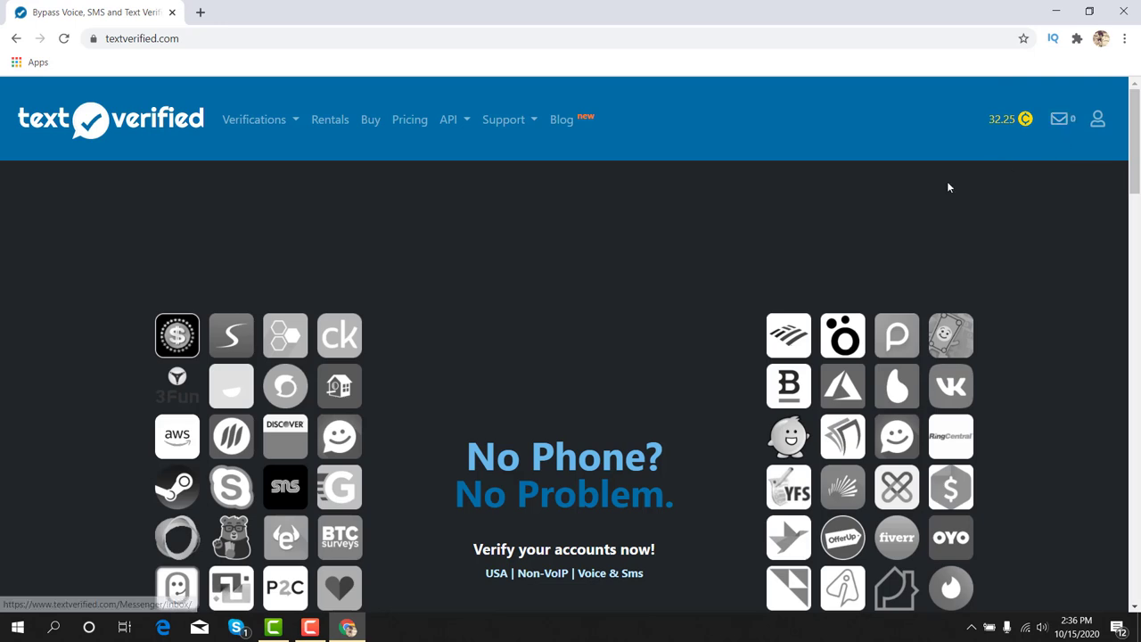
Step: Open the pricing calculator and examine the credit bundles offered for crypto payment
left_click(410, 119)
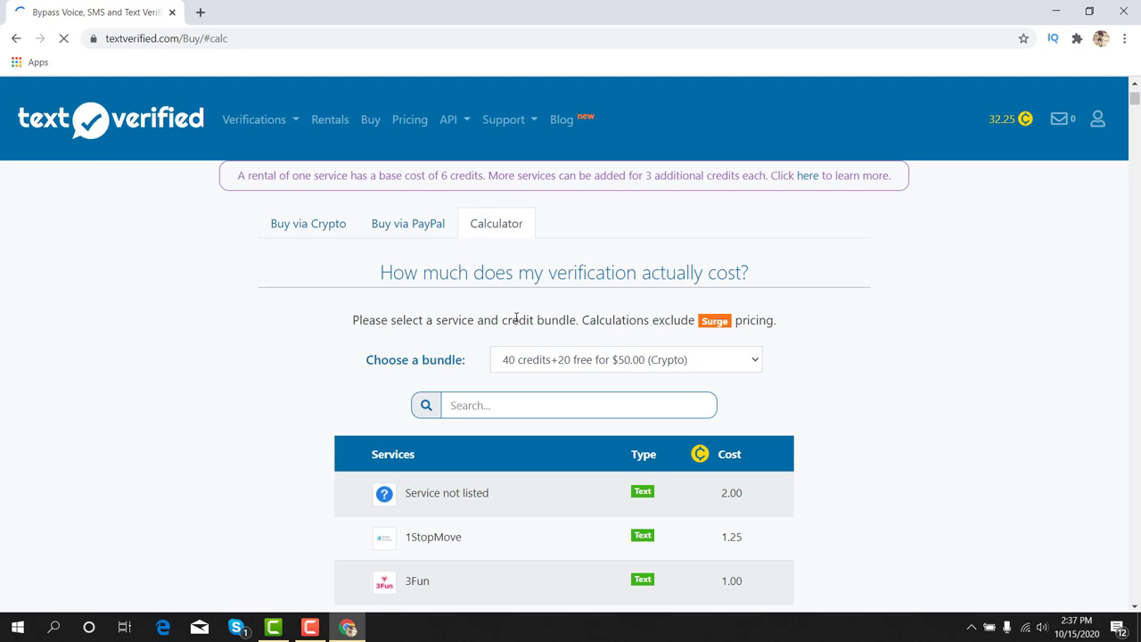
scroll(517, 318, "down", 1)
left_click_drag(349, 288, 465, 295)
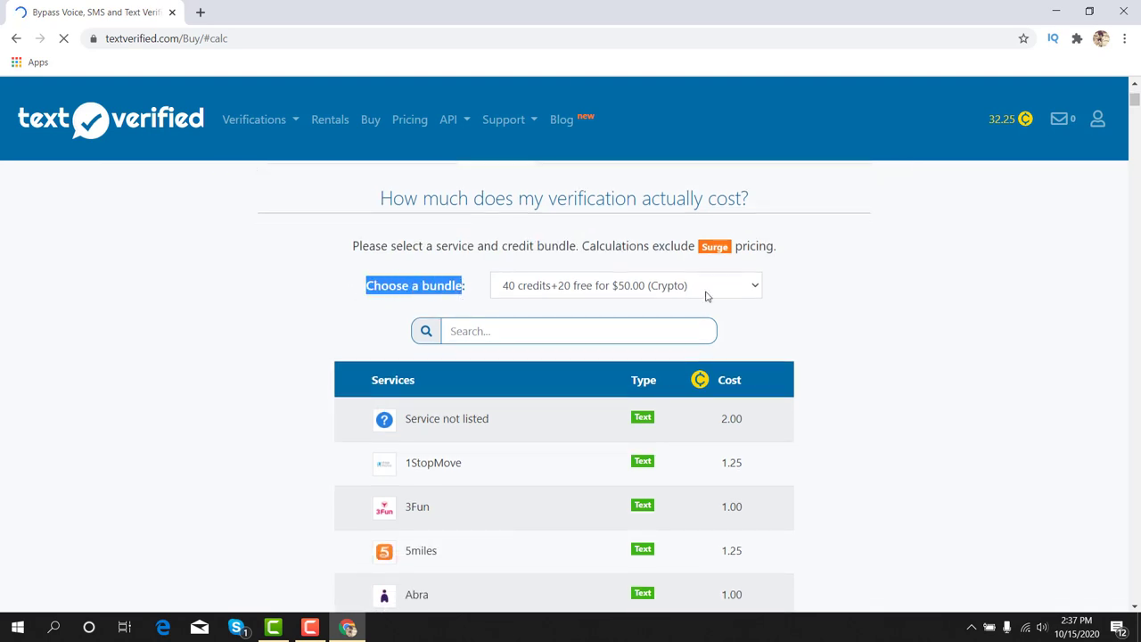
left_click(759, 285)
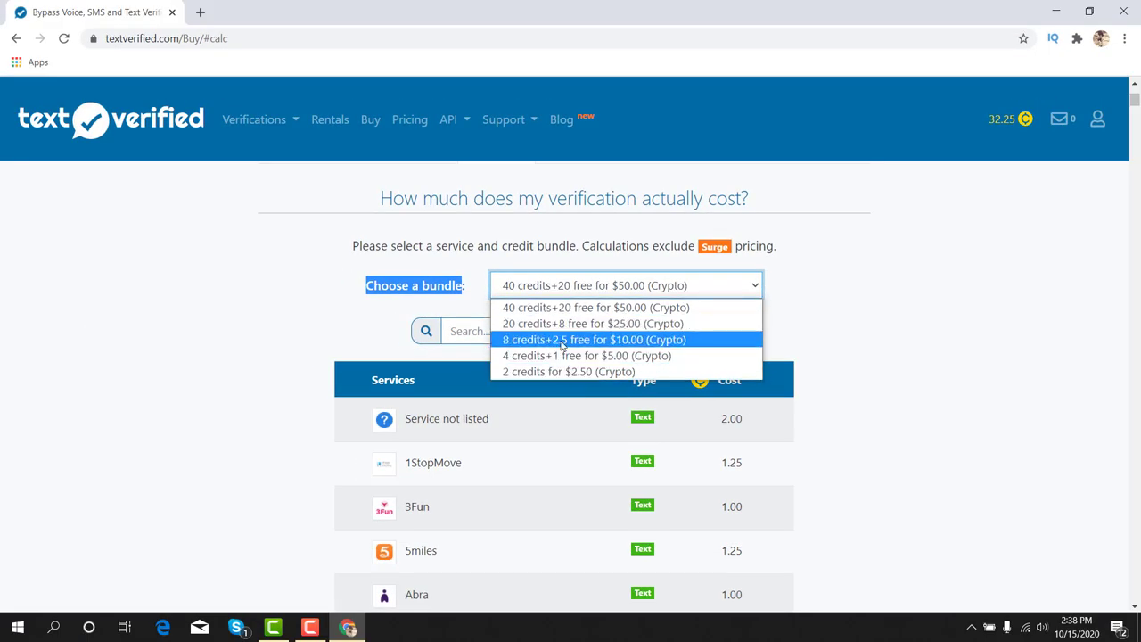
scroll(421, 459, "down", 1)
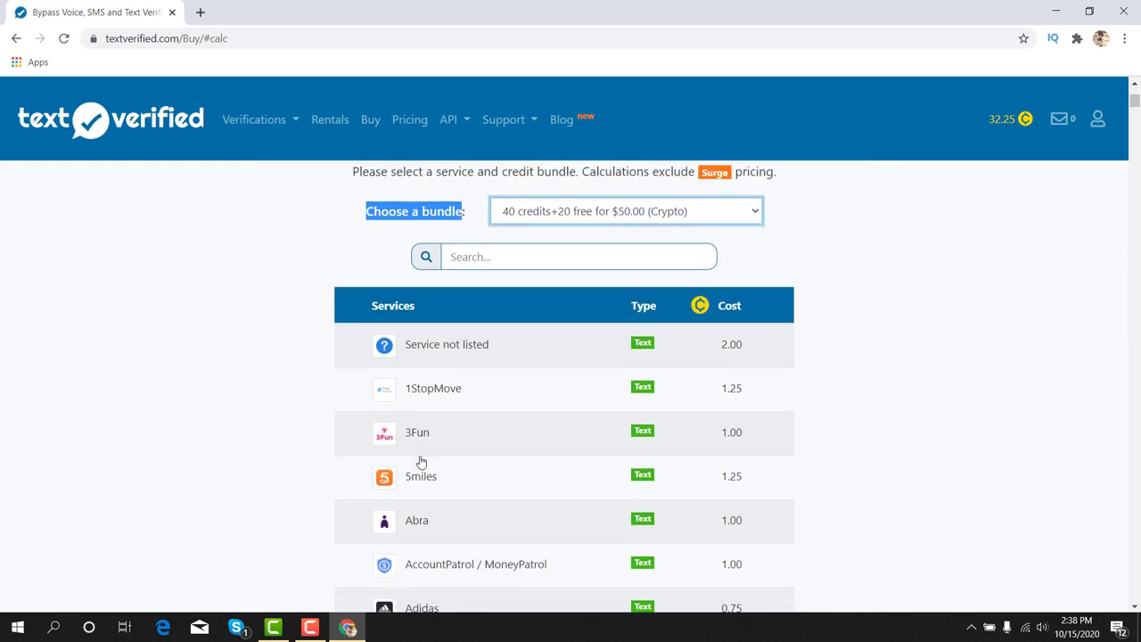
Step: Calculate the 1StopMove verification price with the $50.00 crypto bundle and compare the credit costs of the first listed services
left_click(461, 398)
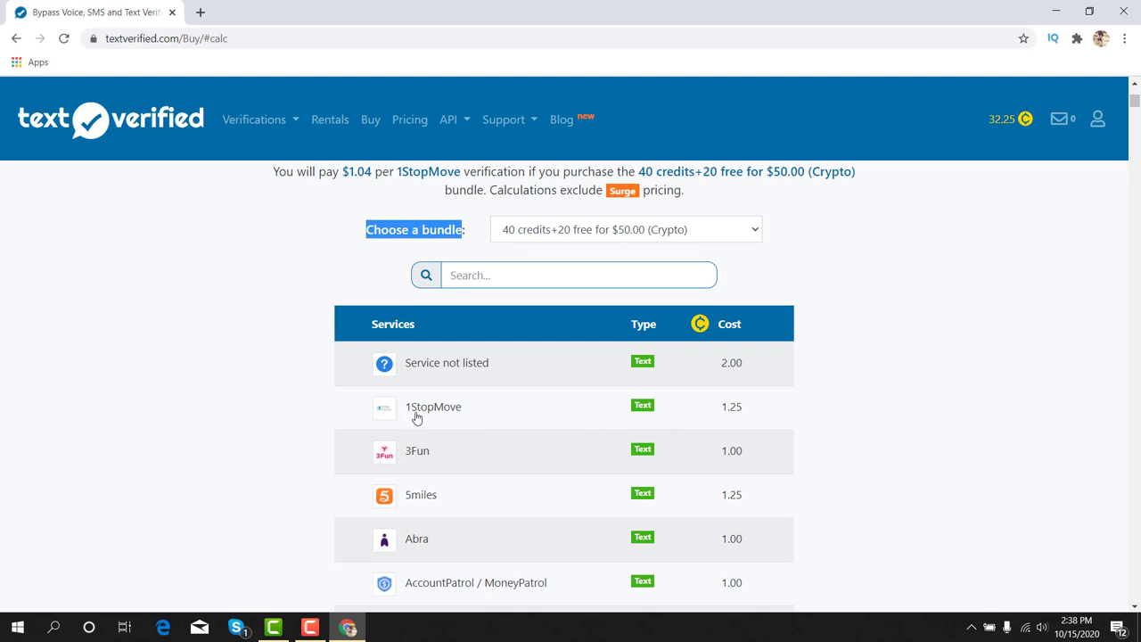
left_click(722, 411)
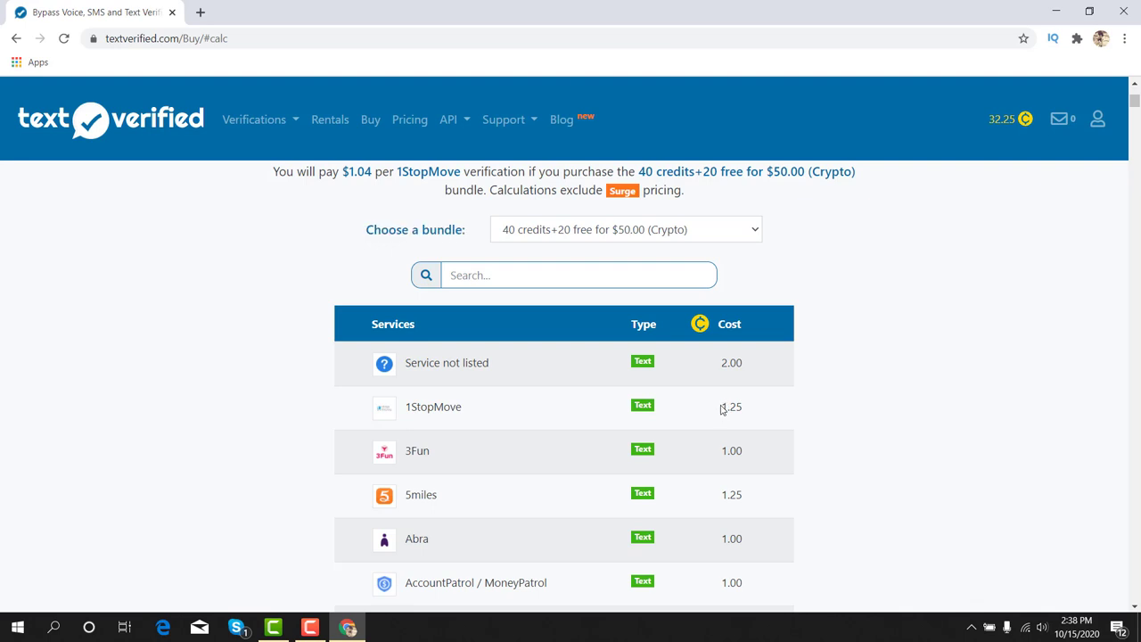
left_click_drag(721, 412, 745, 410)
left_click_drag(719, 452, 749, 456)
left_click_drag(721, 499, 744, 500)
left_click_drag(719, 542, 747, 542)
scroll(739, 482, "down", 3)
scroll(737, 477, "up", 5)
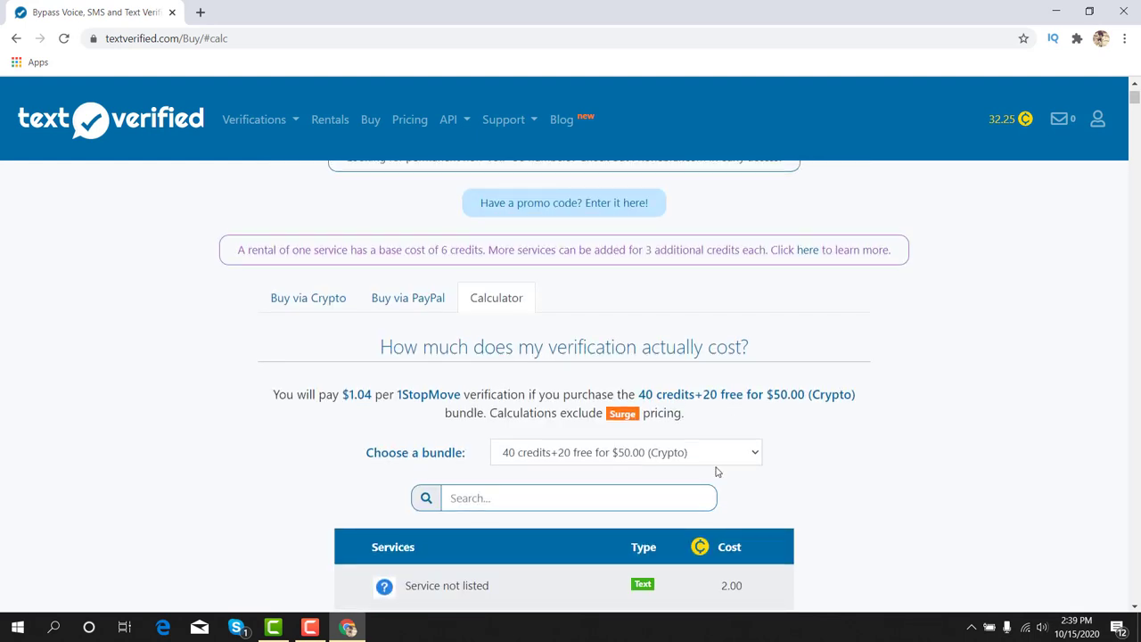
scroll(759, 448, "up", 2)
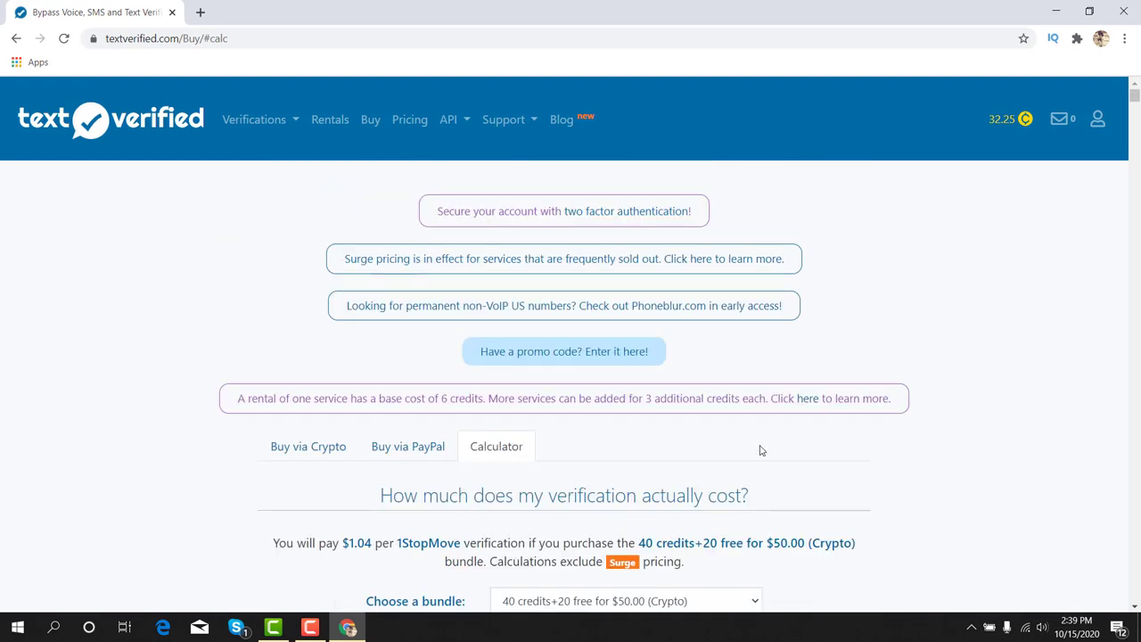
Step: Choose the $5.00 crypto bundle of 4 credits plus 1 free for purchase
left_click(371, 121)
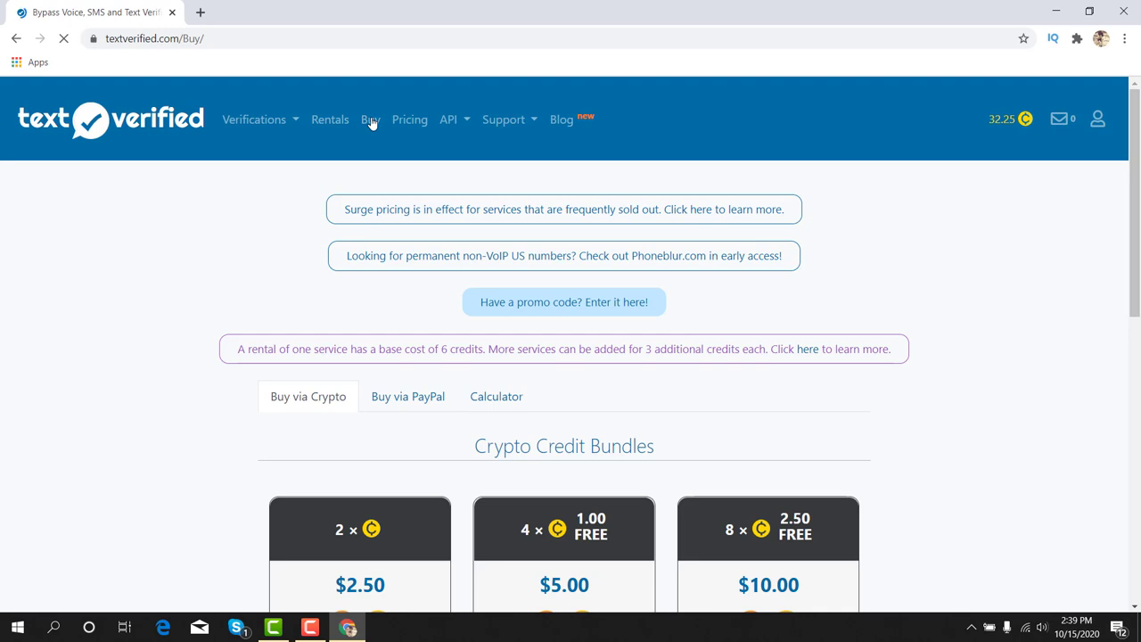
scroll(446, 329, "down", 2)
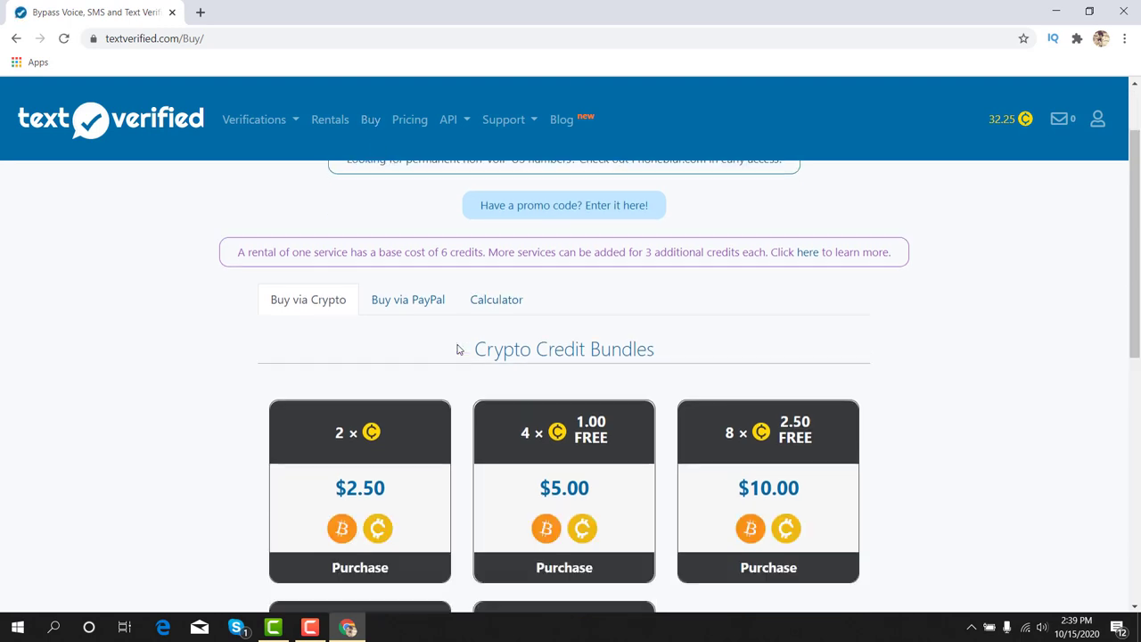
scroll(462, 356, "down", 1)
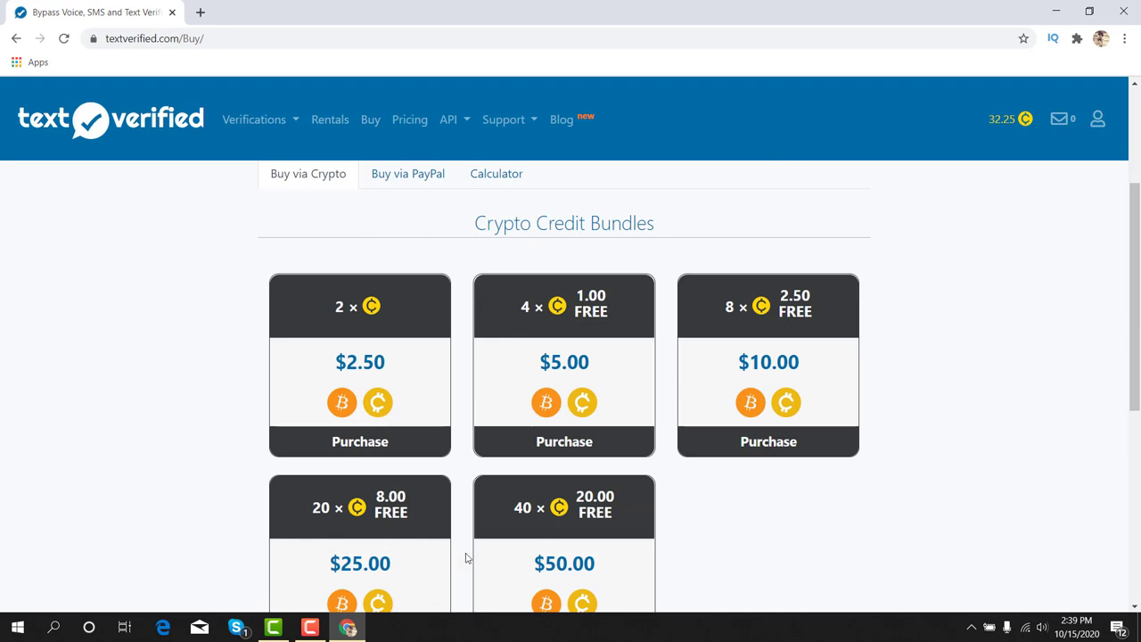
left_click_drag(541, 363, 589, 363)
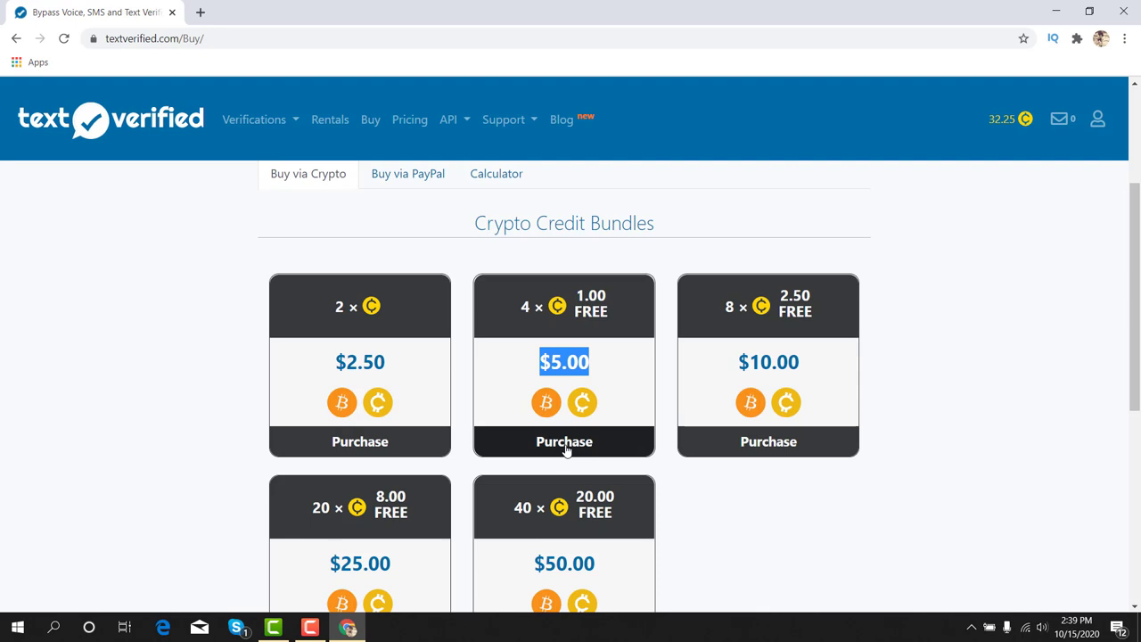
left_click(567, 444)
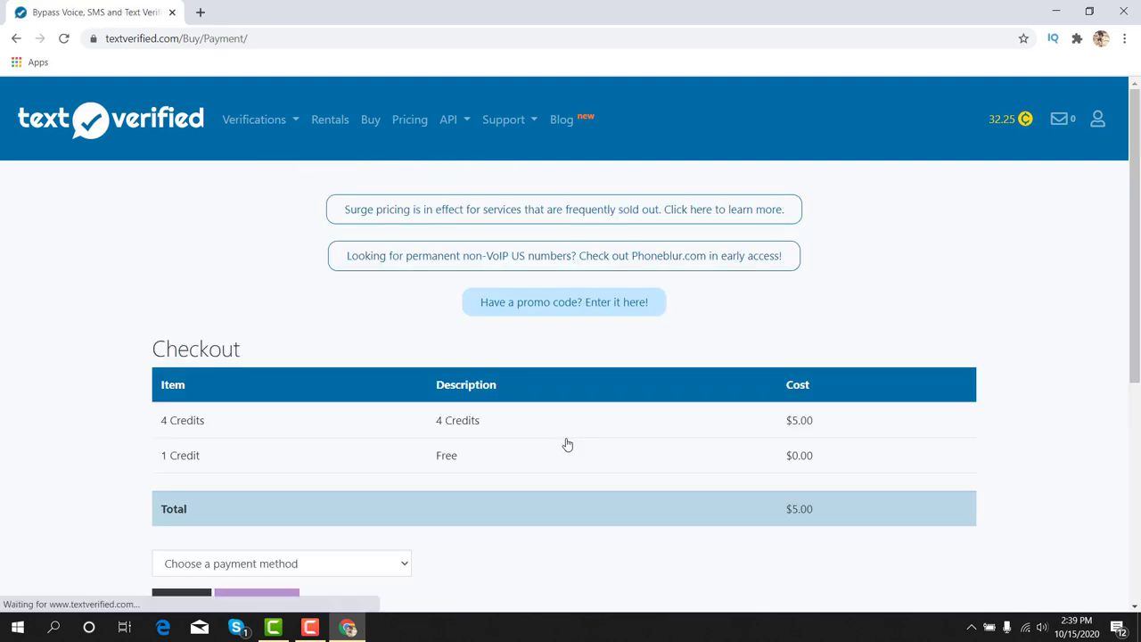
Step: Set the payment method to Bitcoin (BTC), acknowledge the cryptocurrency payment notice and proceed to the order review
scroll(567, 444, "down", 2)
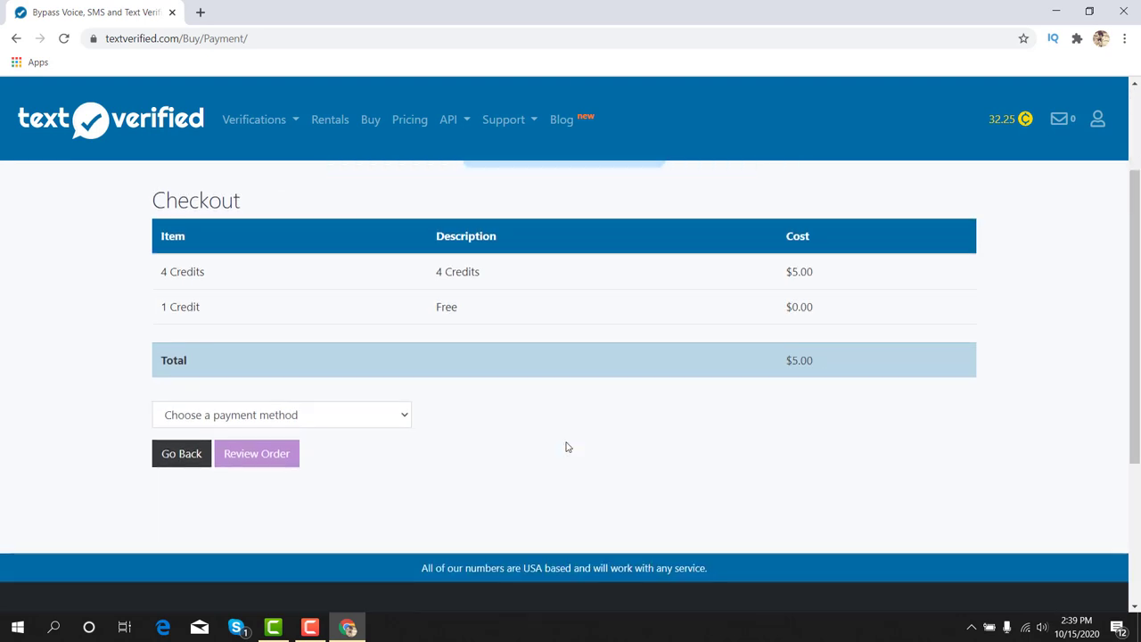
left_click(403, 416)
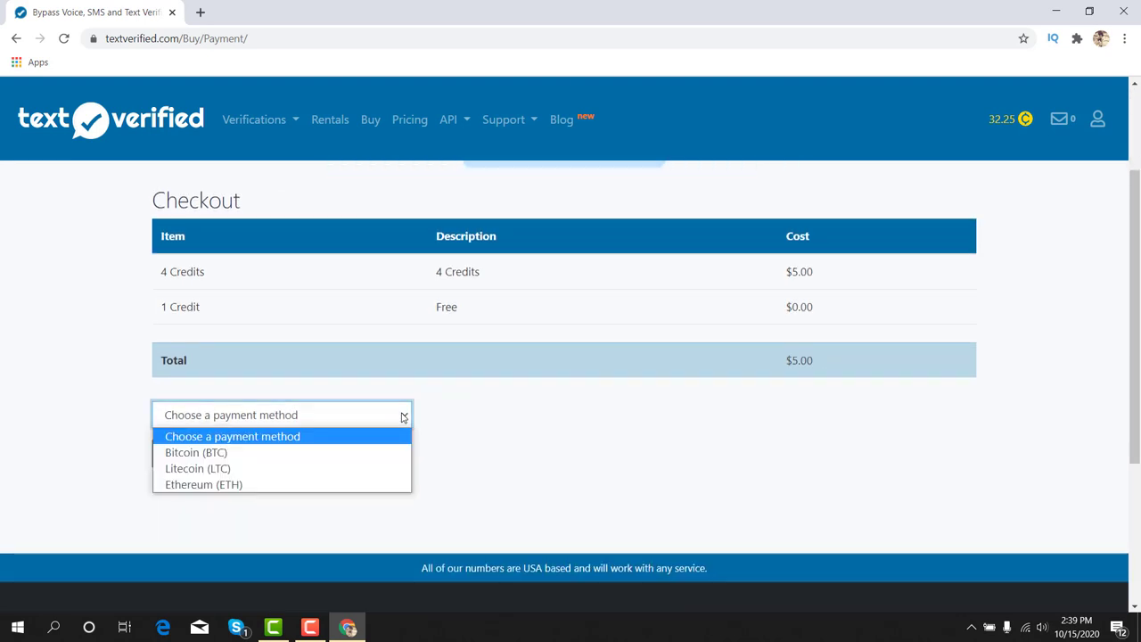
left_click(251, 453)
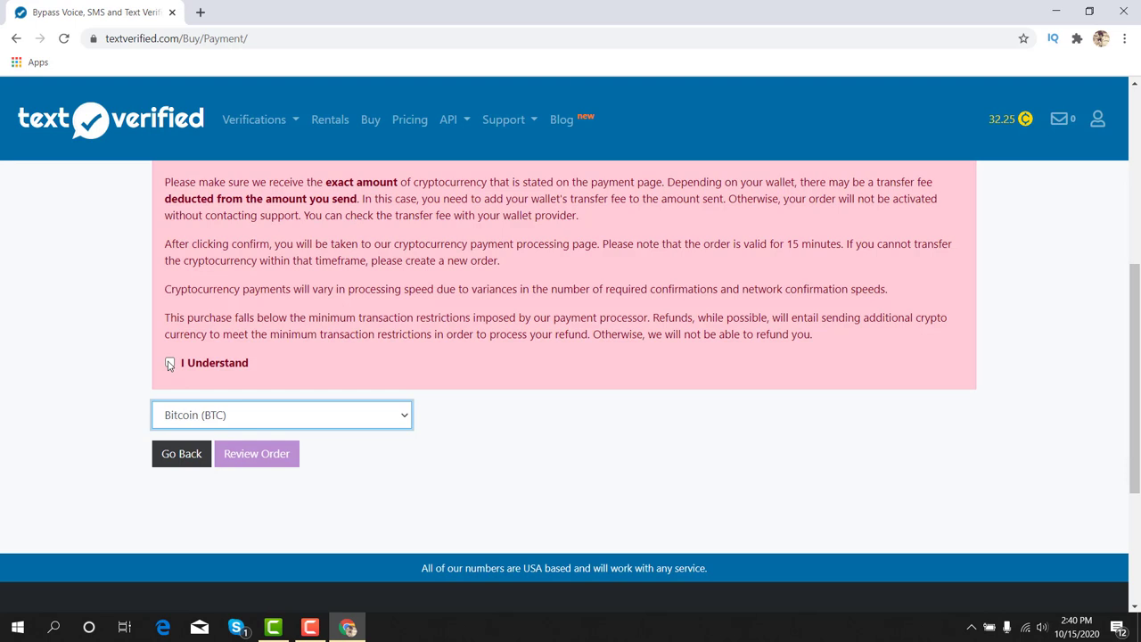
left_click(169, 363)
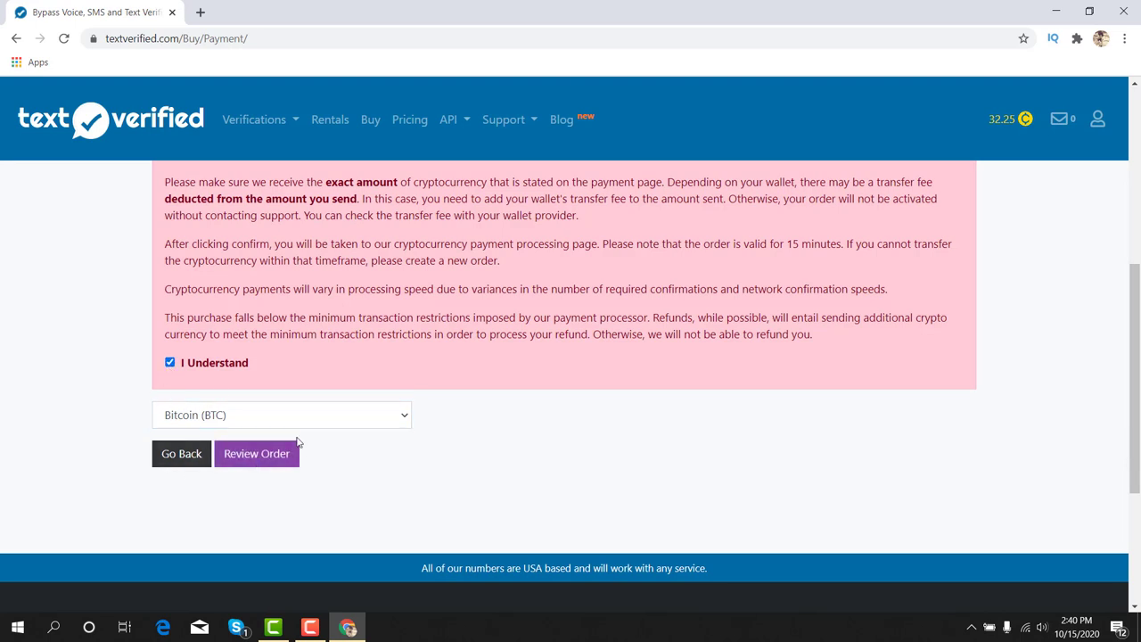
left_click(257, 454)
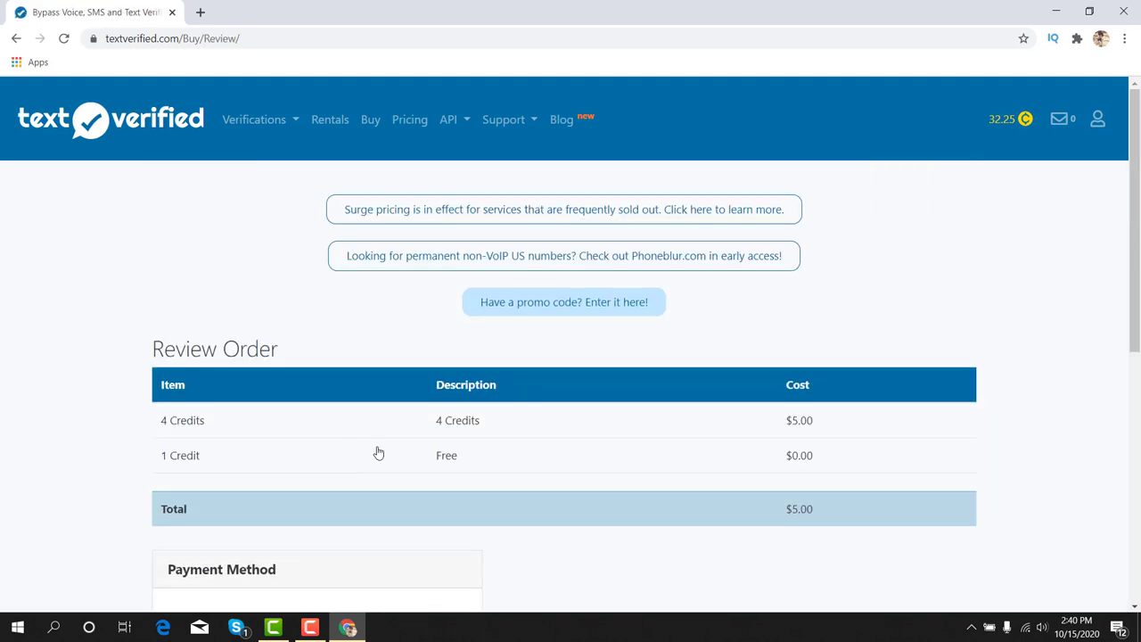
Step: Place the reviewed Bitcoin order for the credits and view its payment address and QR code
scroll(378, 454, "down", 2)
scroll(378, 456, "down", 1)
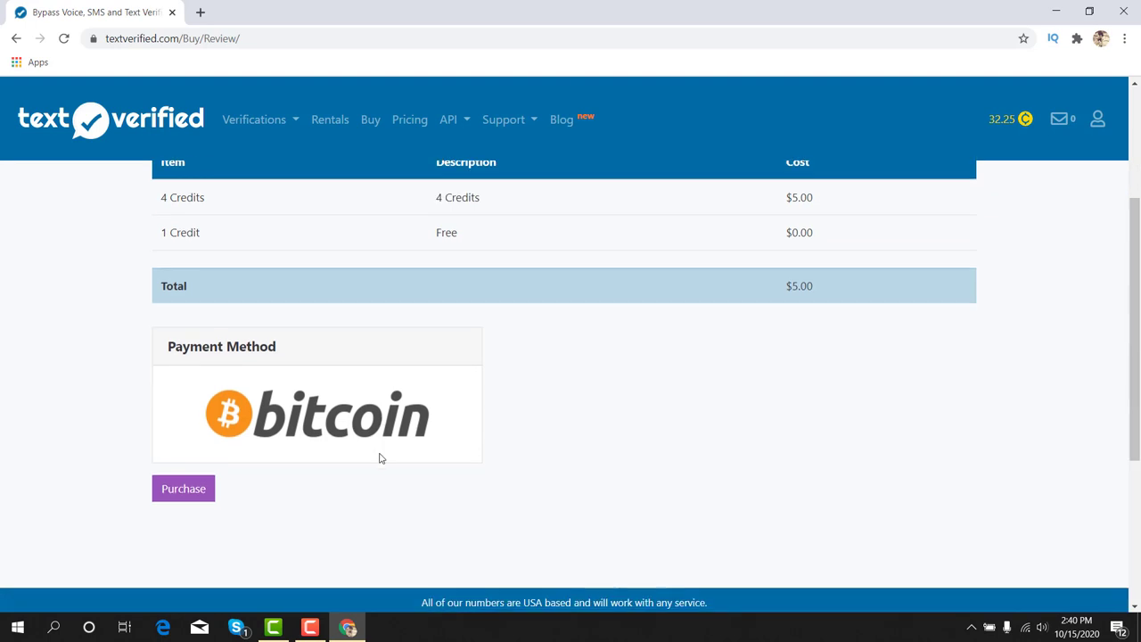
left_click(191, 494)
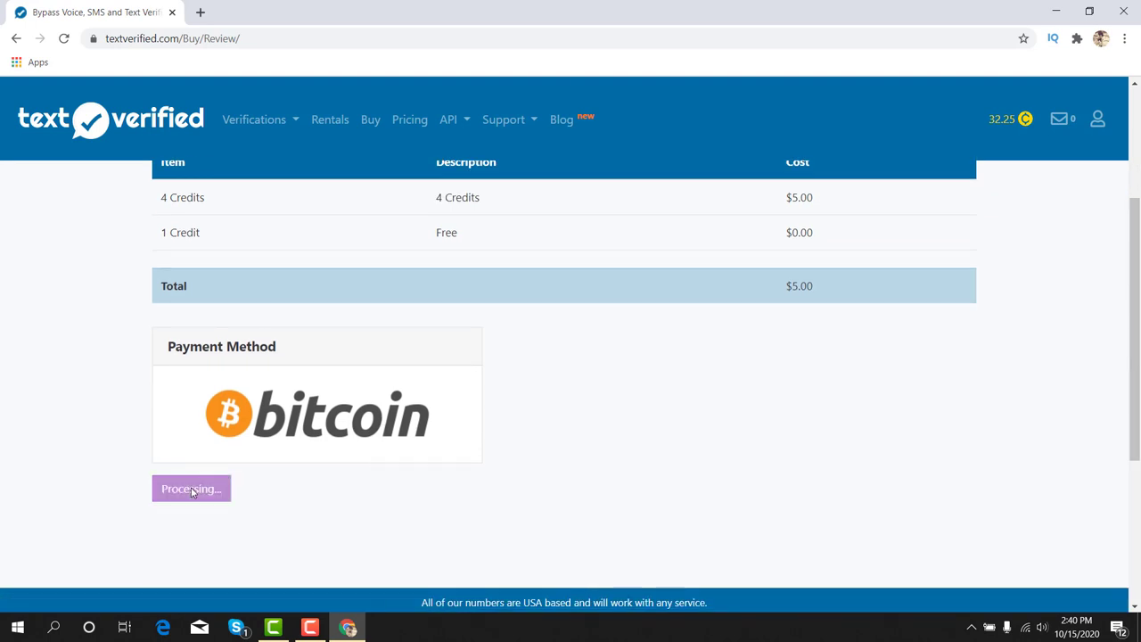
scroll(191, 491, "down", 2)
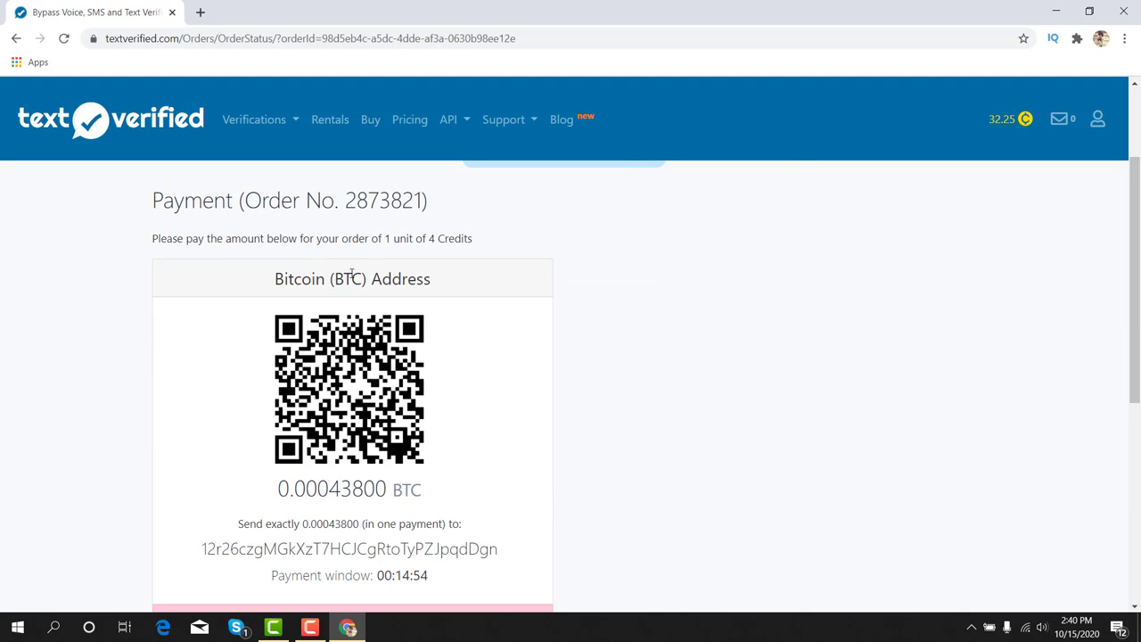
scroll(214, 231, "up", 1)
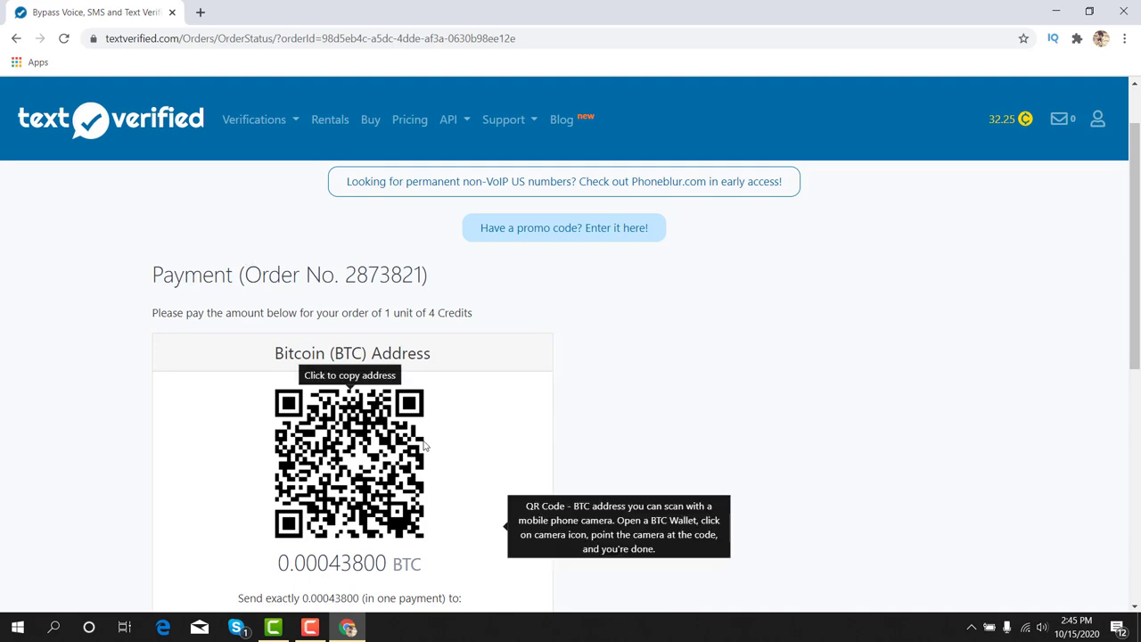
Step: Check the Bitcoin order's payment amount, address and payment window, and the account's credit balance
scroll(679, 392, "down", 1)
scroll(677, 392, "down", 1)
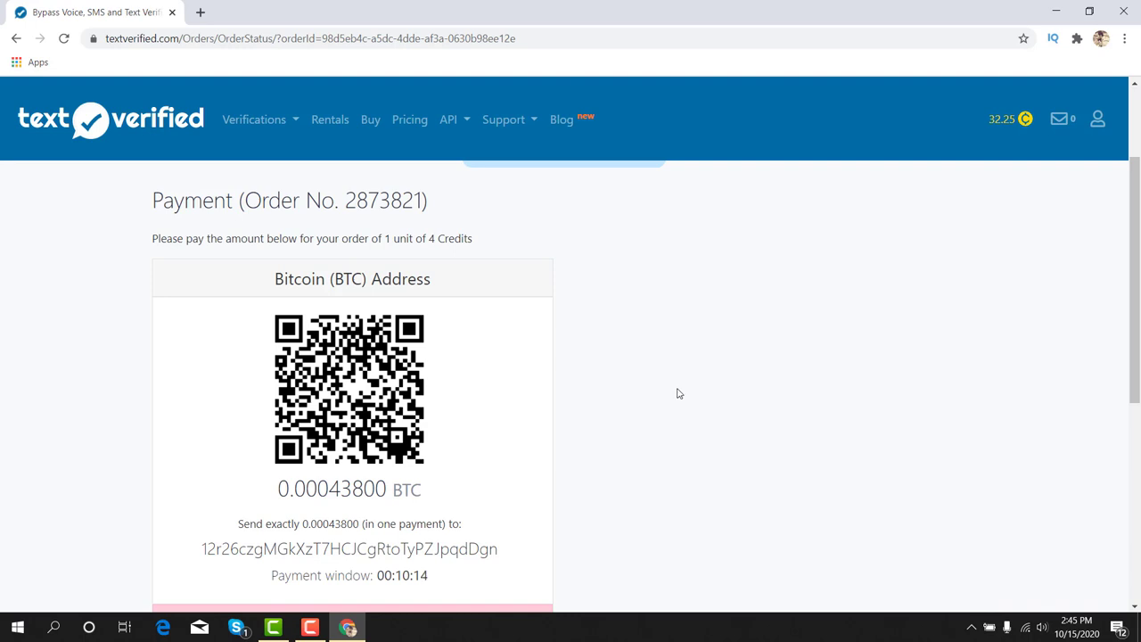
double_click(976, 123)
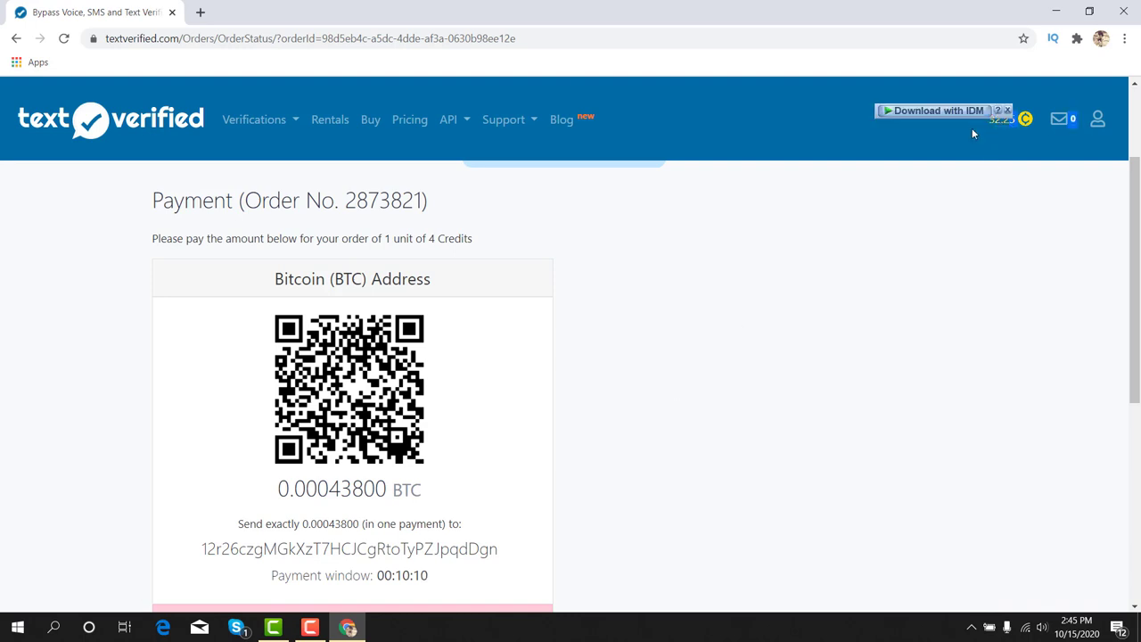
left_click(975, 129)
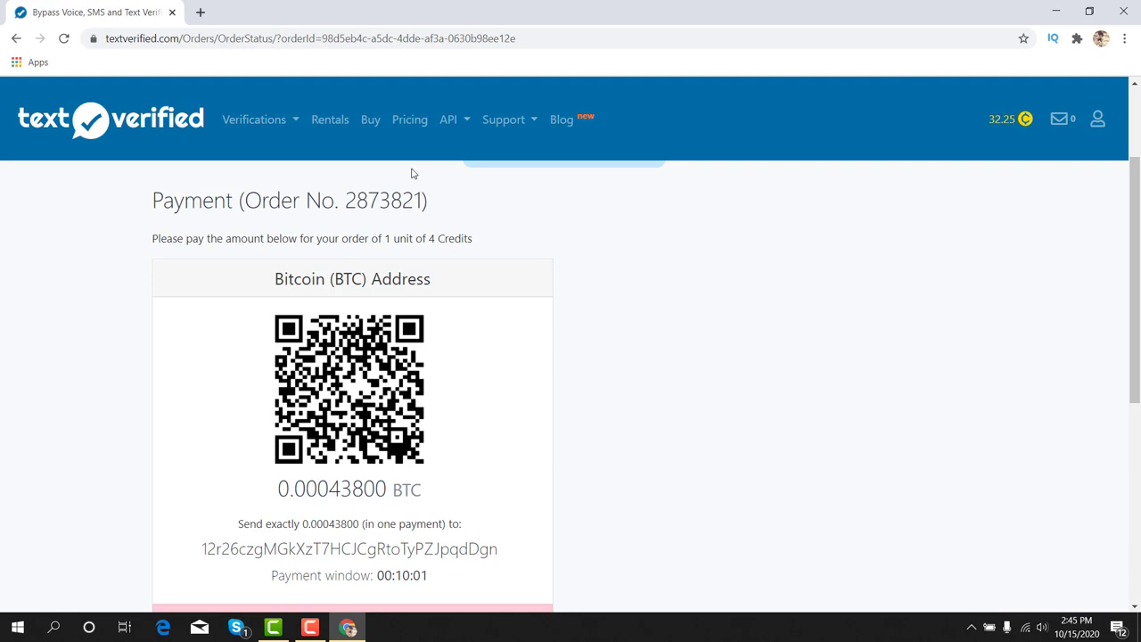
Step: Open the short-term voice verification services and compare them with the Text & Sms list
left_click(268, 121)
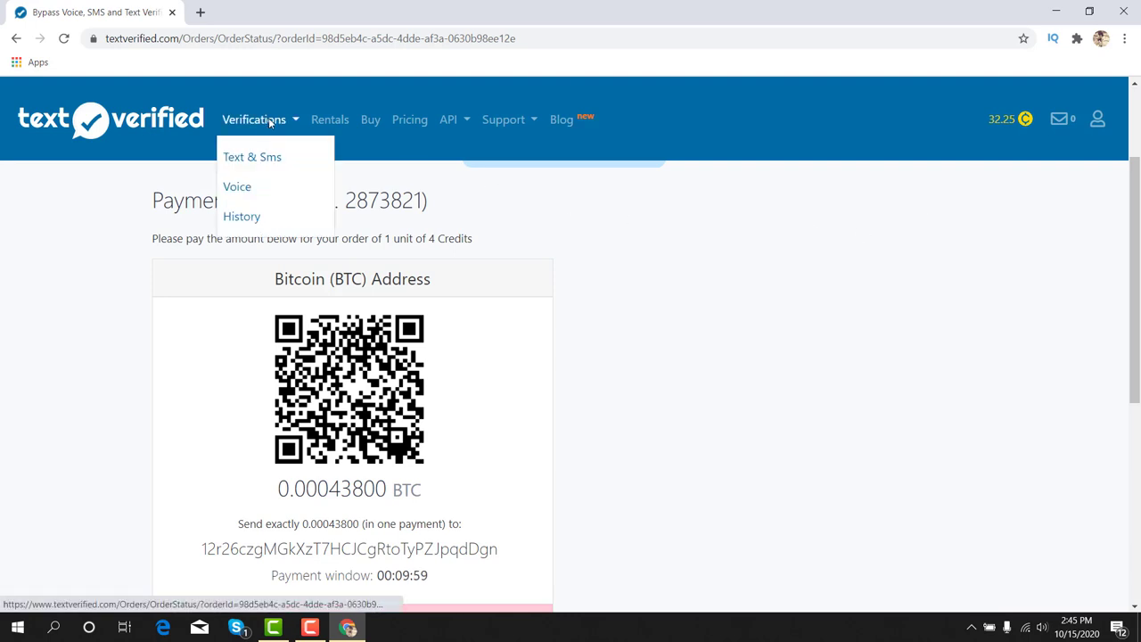
left_click(236, 189)
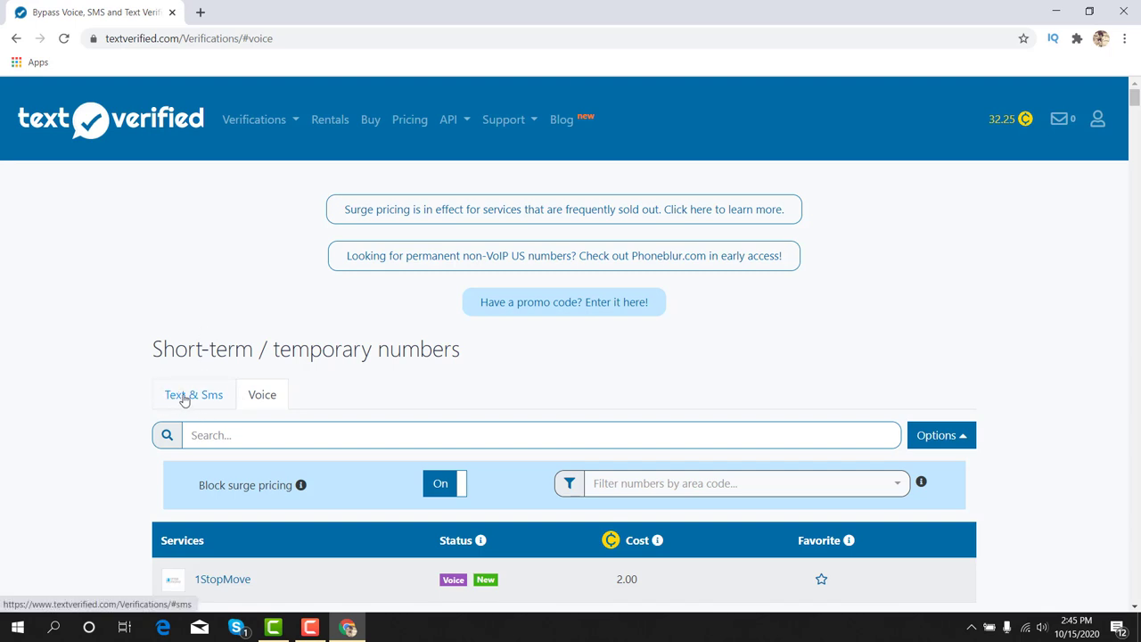
left_click(192, 395)
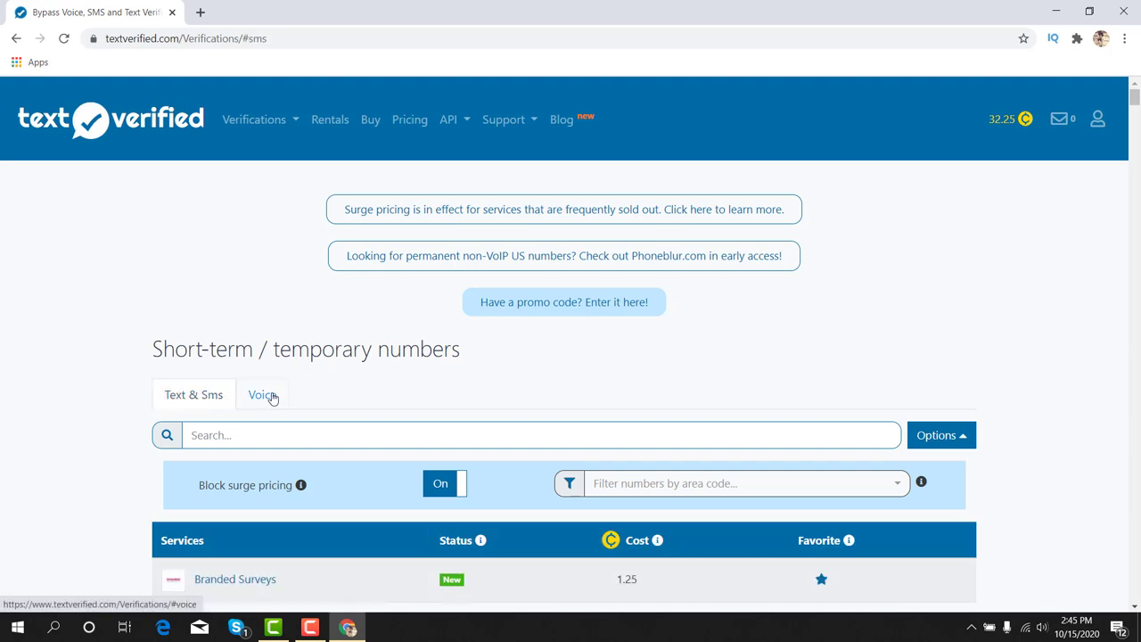
left_click(264, 395)
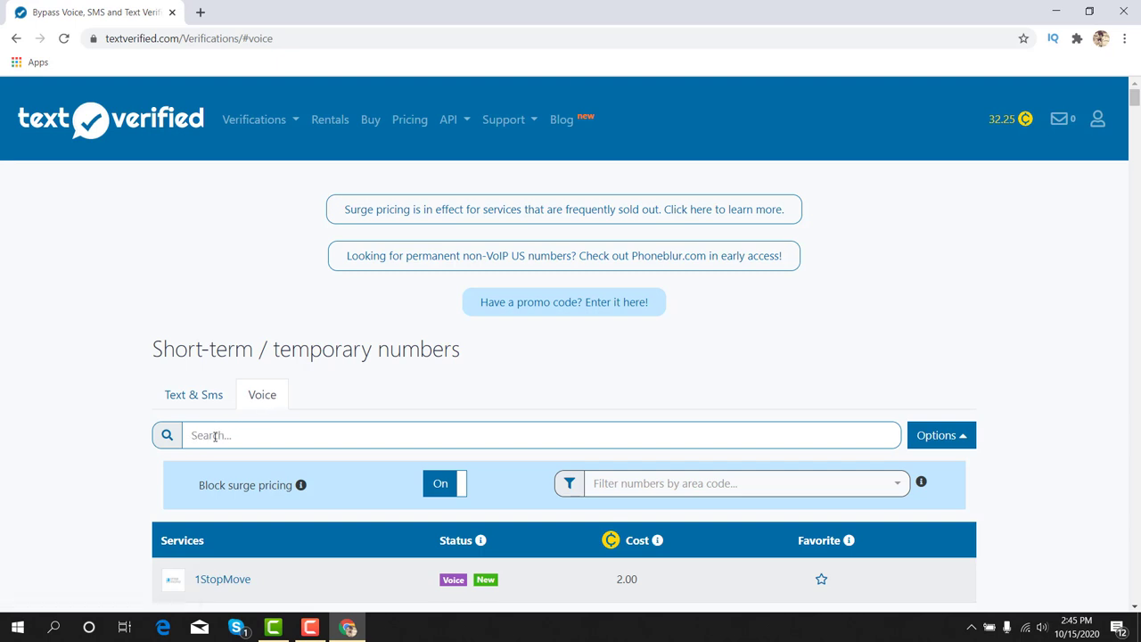
Step: Search the voice services for "junki" and compare the credit costs of Survey Junkie and Survey Junkie - Premium
left_click(279, 432)
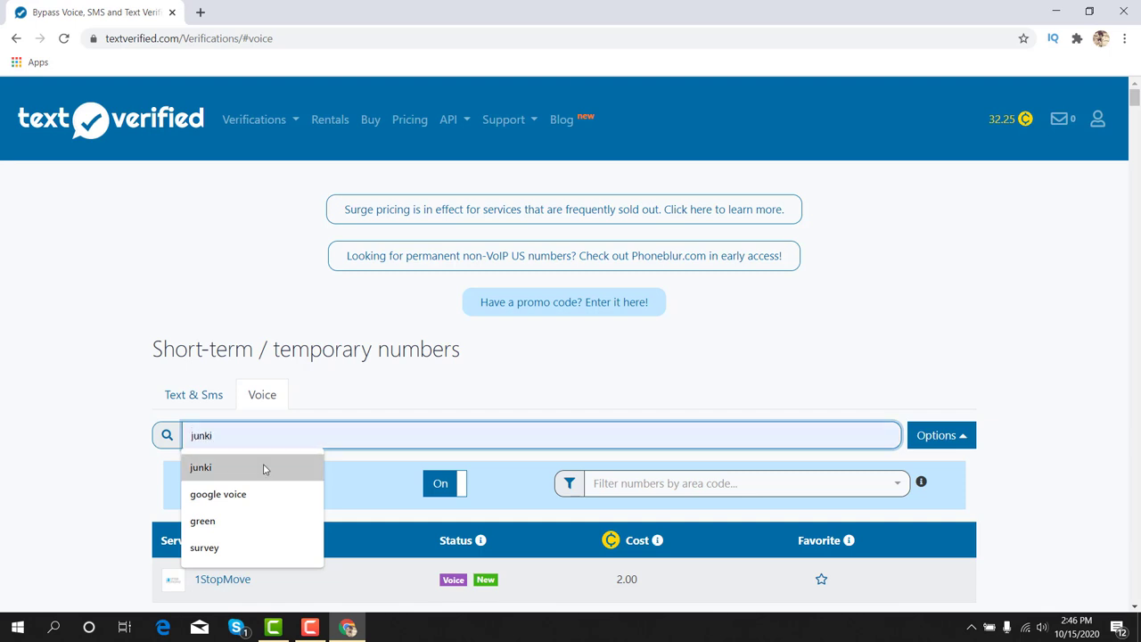
left_click(264, 469)
scroll(403, 357, "down", 2)
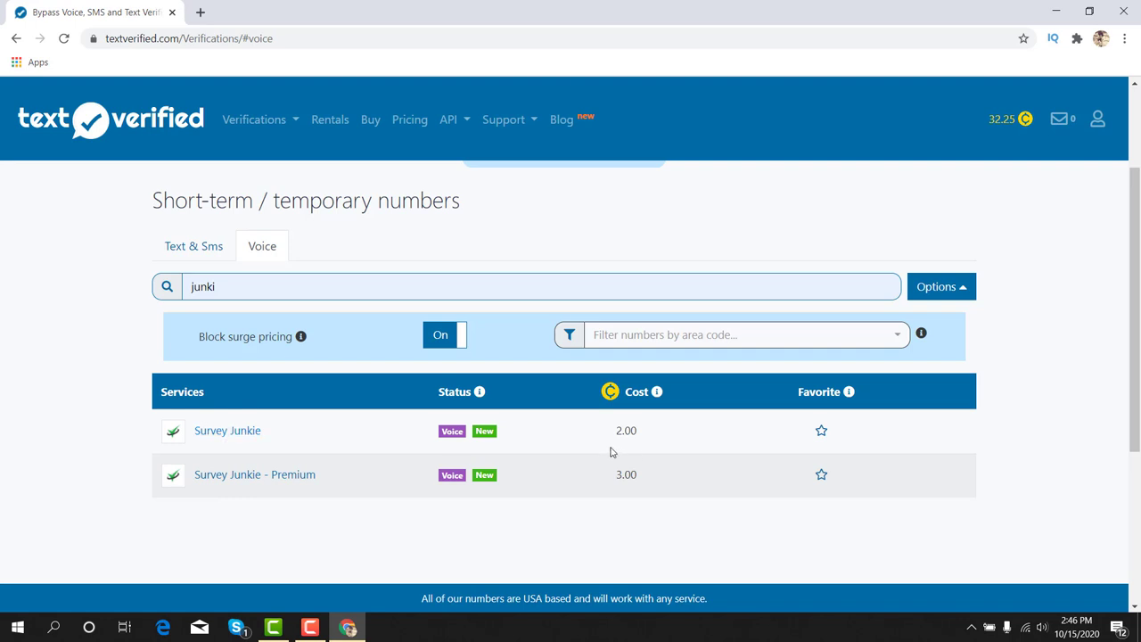
left_click_drag(611, 437, 638, 441)
left_click_drag(615, 479, 651, 484)
Step: Request a standard Survey Junkie voice verification number and start its call session
left_click(230, 431)
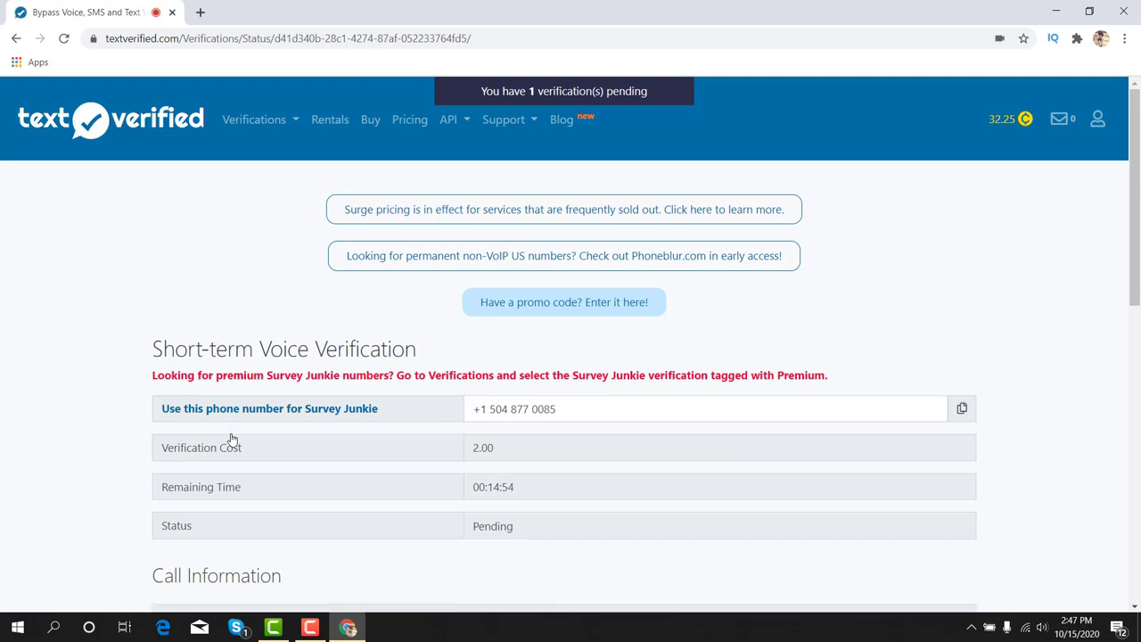
scroll(230, 439, "down", 3)
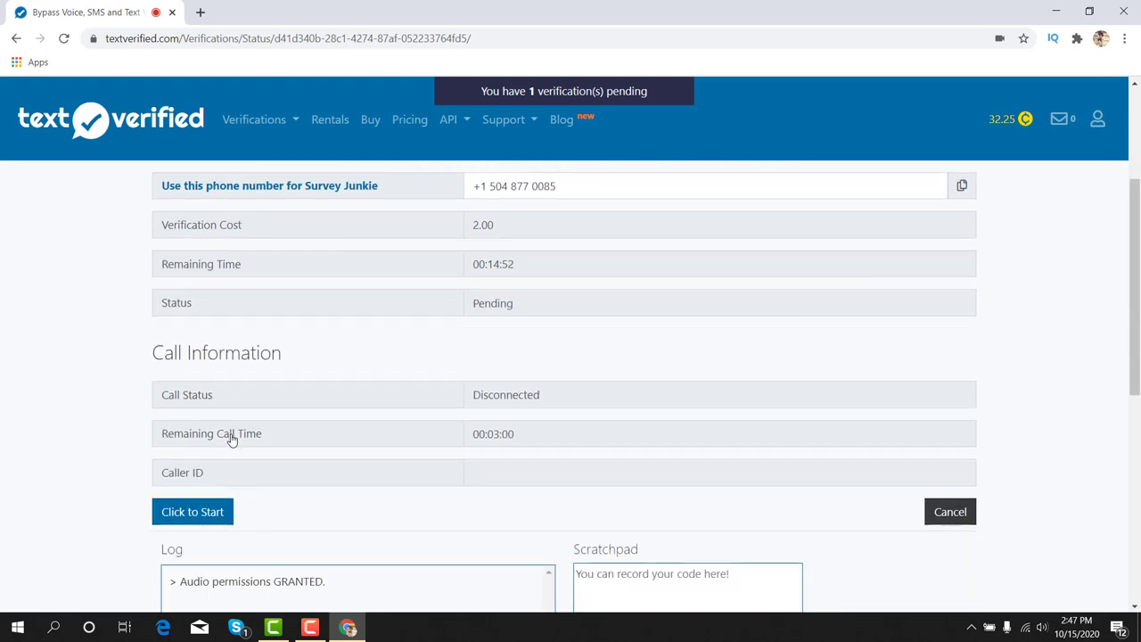
scroll(231, 438, "down", 1)
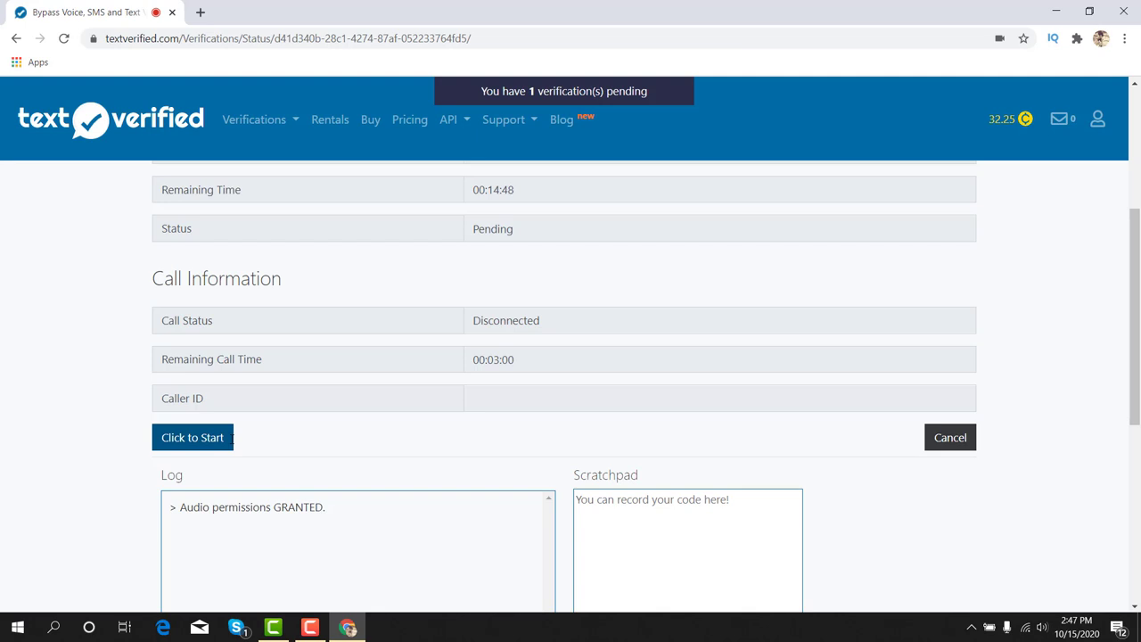
left_click(192, 437)
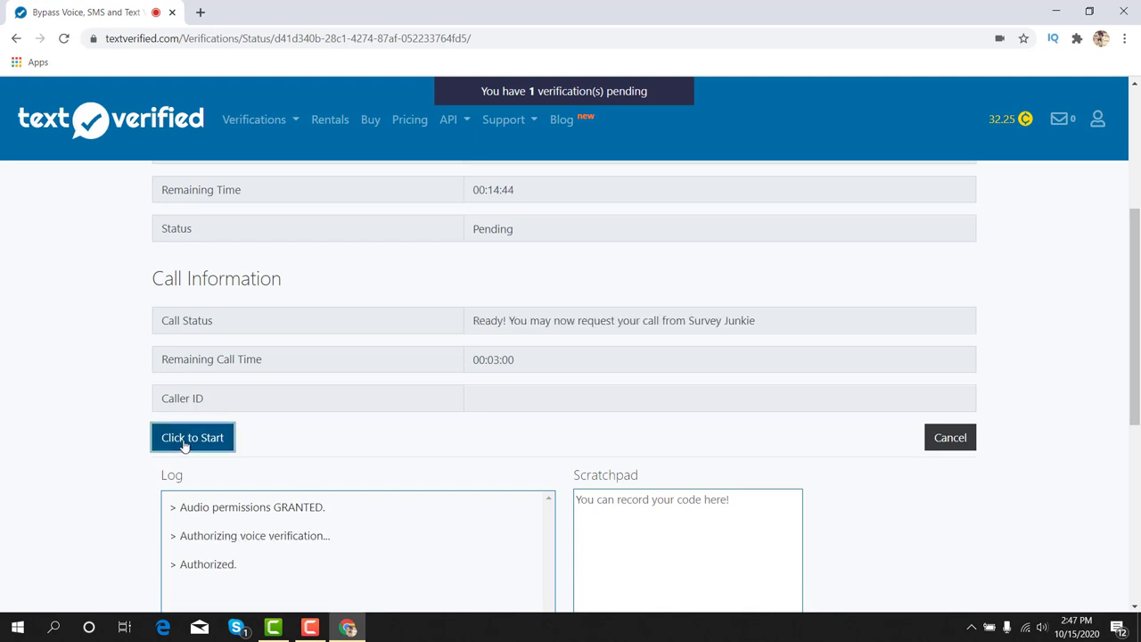
left_click(184, 440)
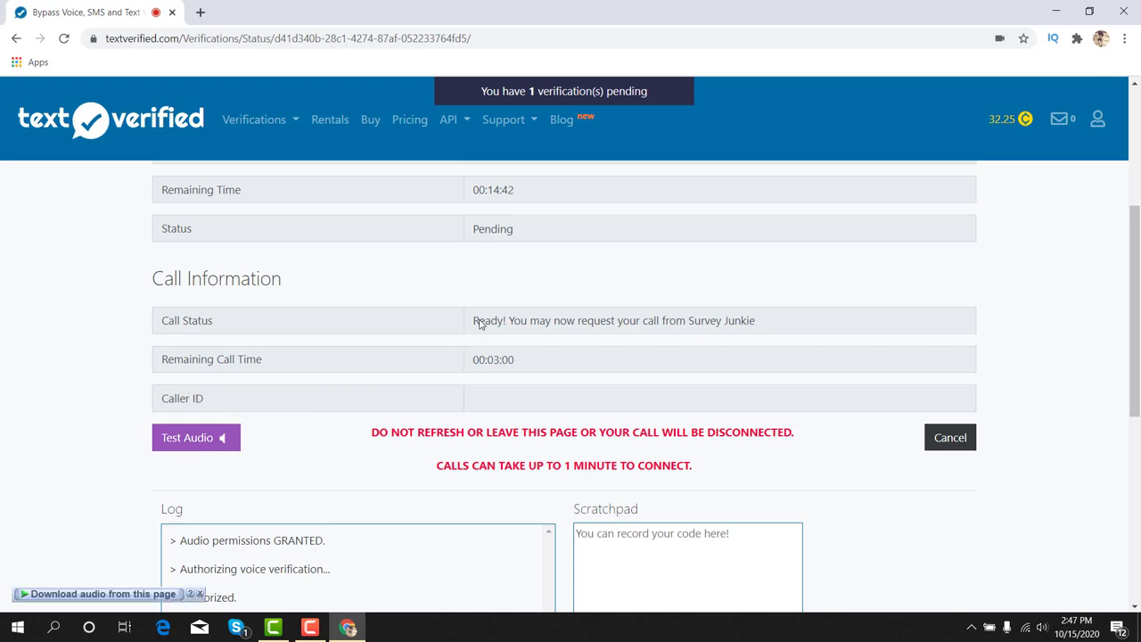
Step: Read the call status of the Survey Junkie verification and copy its assigned phone number
left_click_drag(473, 321, 757, 321)
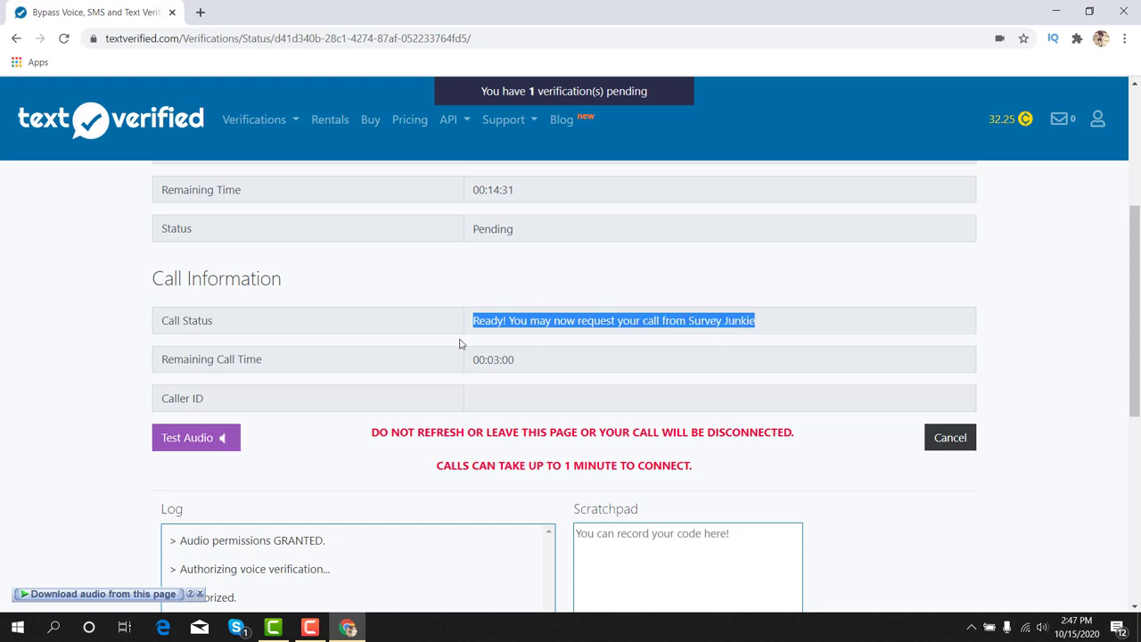
scroll(461, 343, "up", 2)
scroll(461, 343, "up", 2)
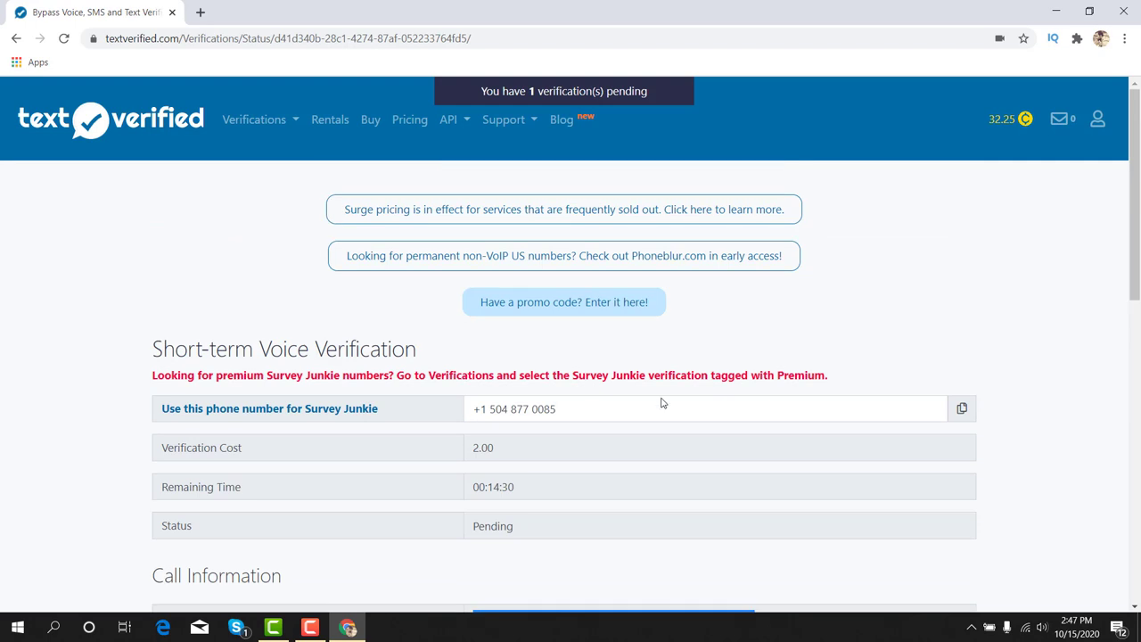
left_click(962, 410)
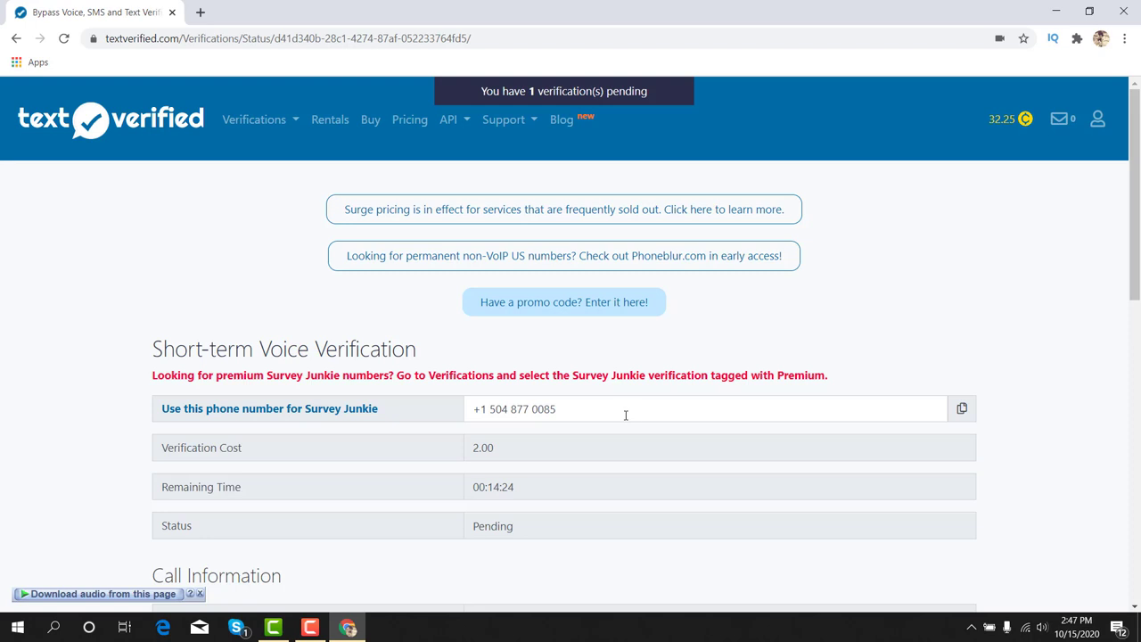
Step: Review the pending verification's remaining call time, caller ID, log, code scratchpad and assigned number details
scroll(628, 417, "down", 1)
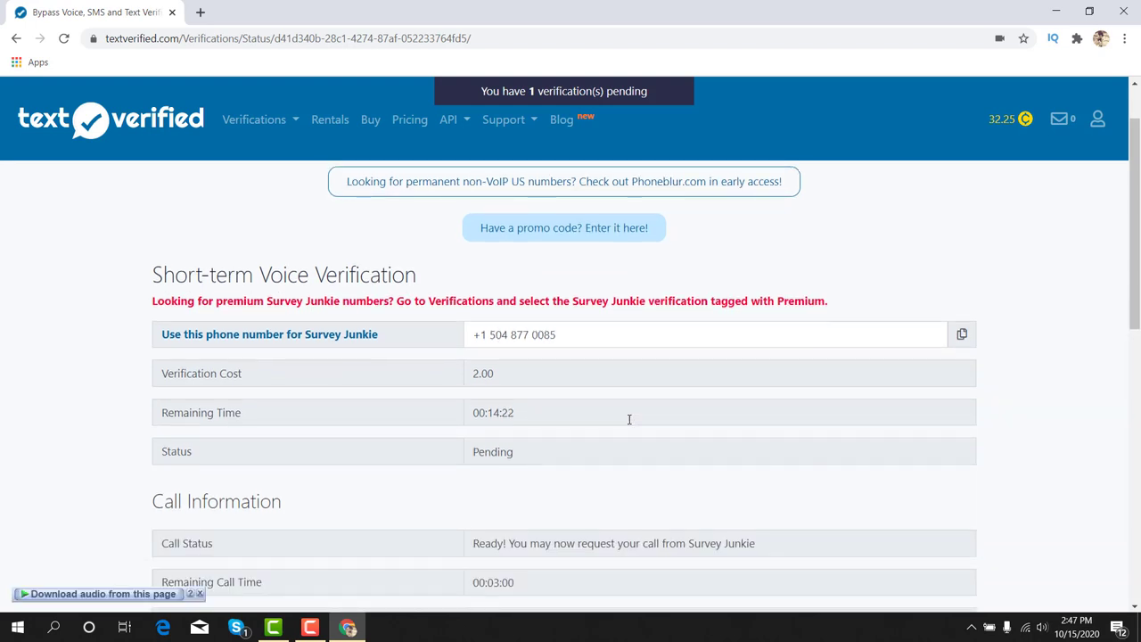
scroll(628, 419, "down", 4)
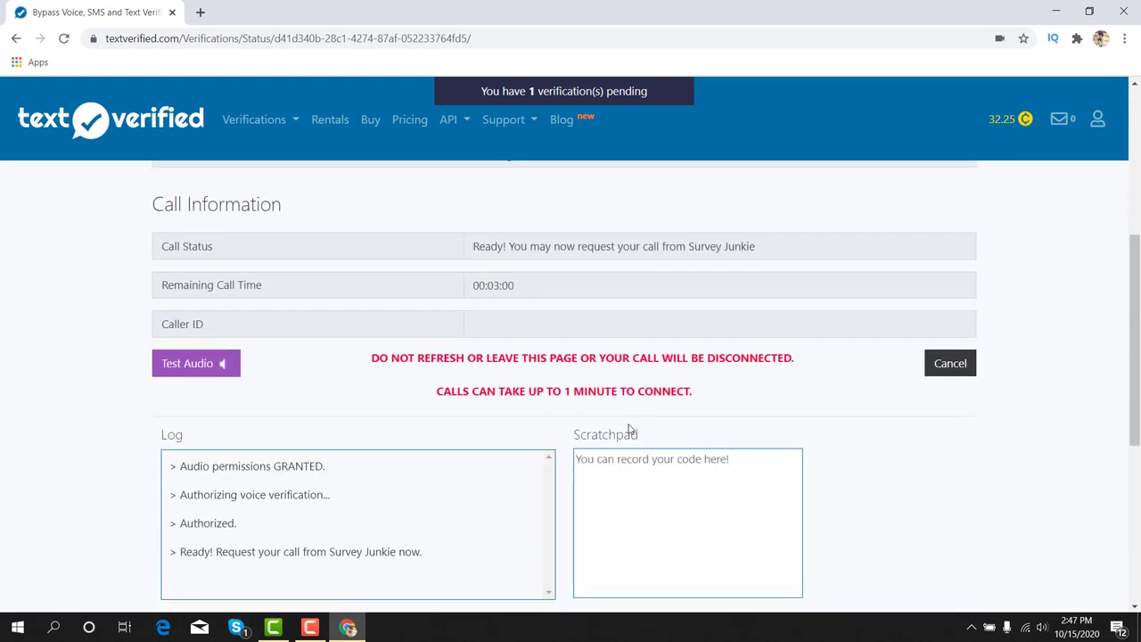
scroll(629, 430, "down", 1)
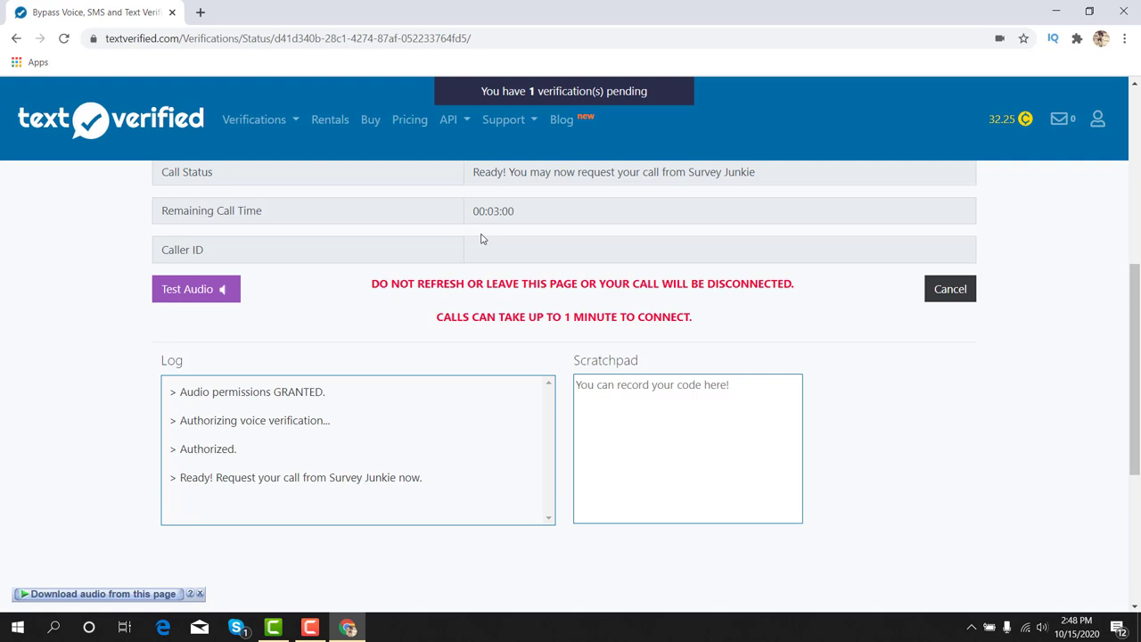
left_click_drag(473, 212, 516, 216)
left_click(644, 416)
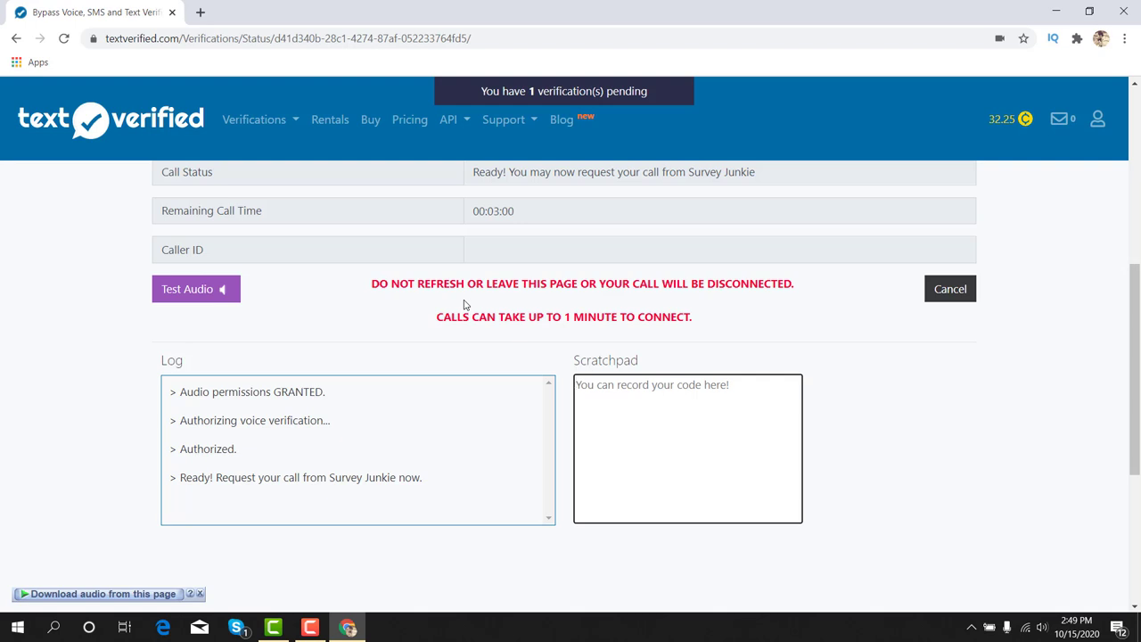
scroll(491, 320, "up", 3)
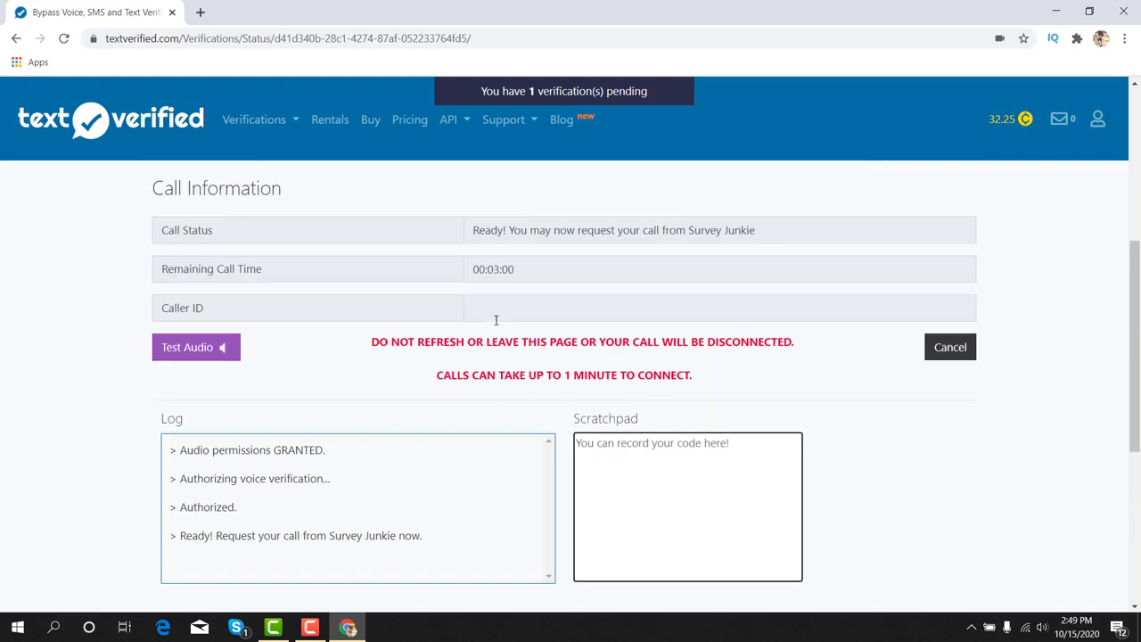
scroll(500, 325, "up", 1)
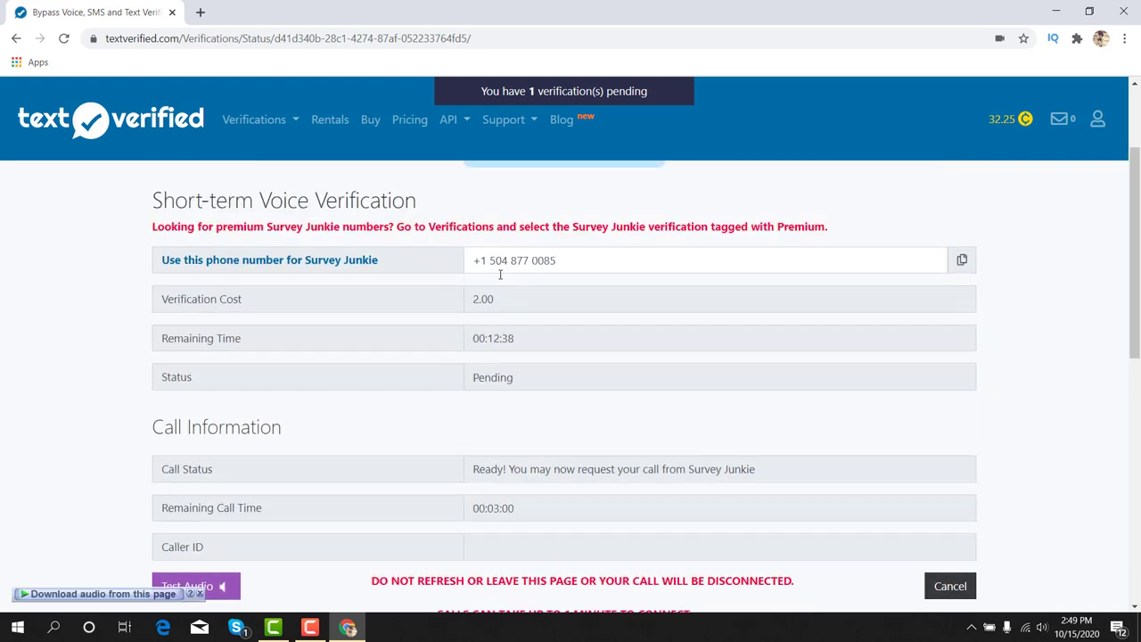
scroll(498, 268, "down", 1)
scroll(500, 291, "down", 1)
scroll(500, 292, "down", 2)
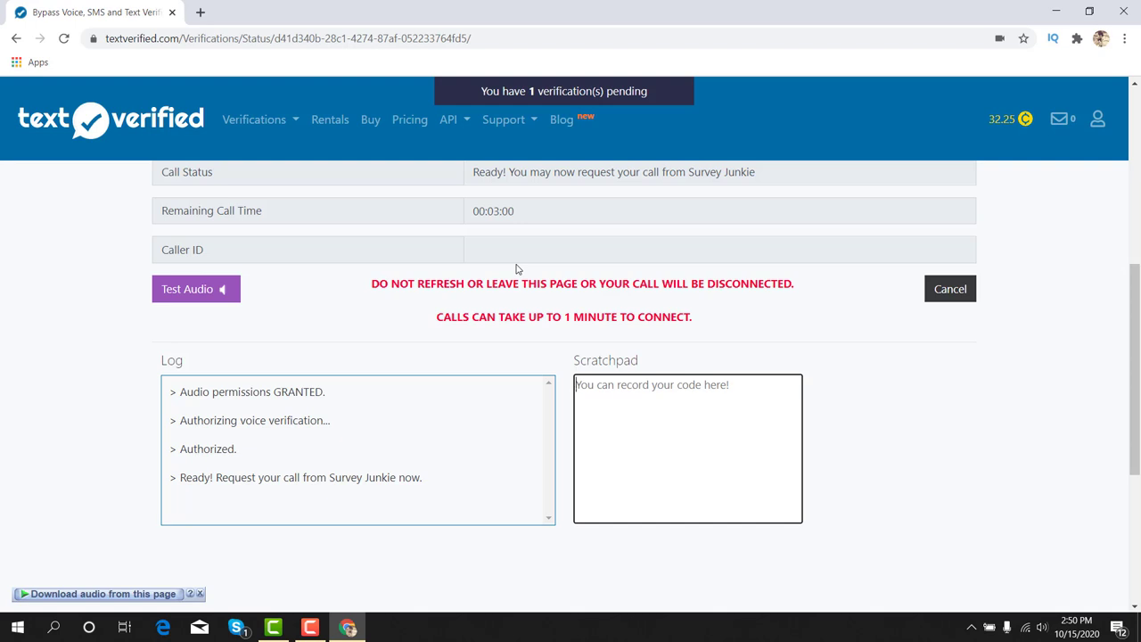
left_click(309, 628)
left_click(1114, 584)
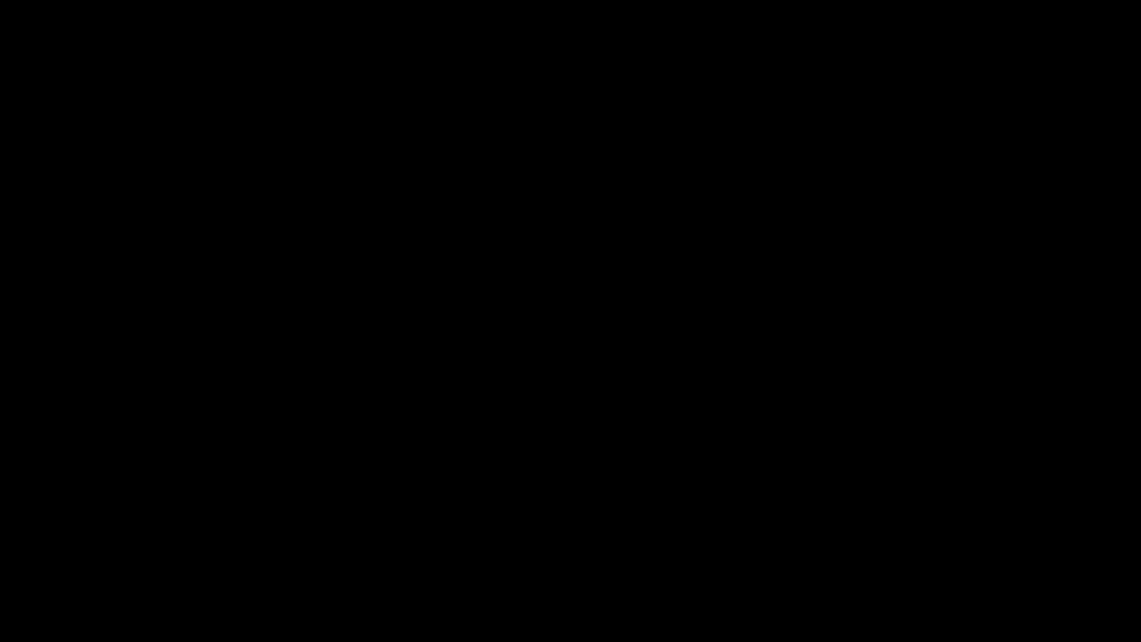